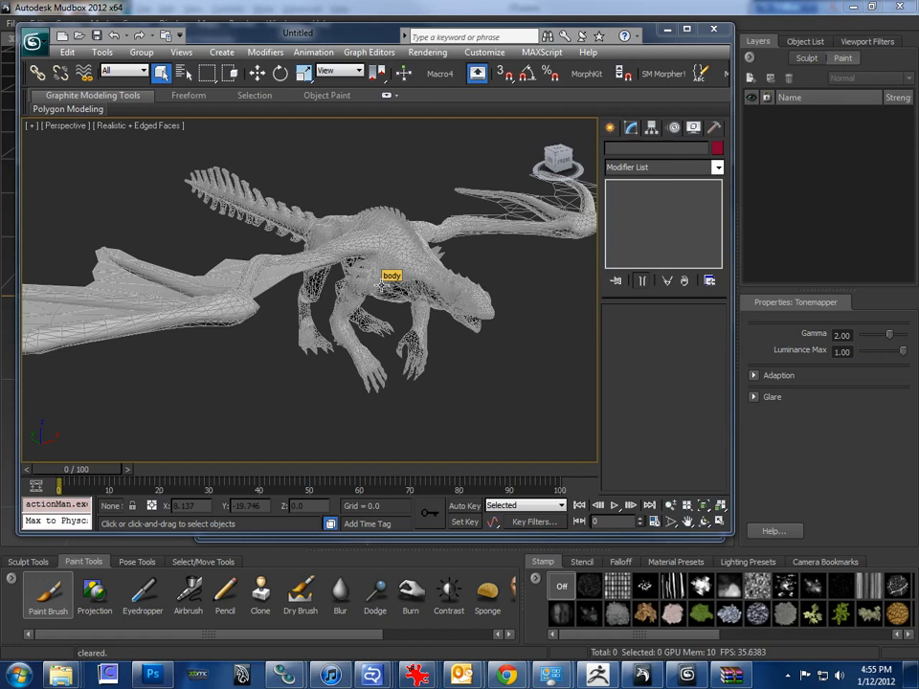
- Select the dragon's body mesh and add an Unwrap UVW modifier to it
middle_click_drag(249, 286, 304, 252, "alt")
left_click(304, 252)
left_click(298, 258)
left_click(357, 293)
middle_click_drag(356, 293, 337, 308, "alt")
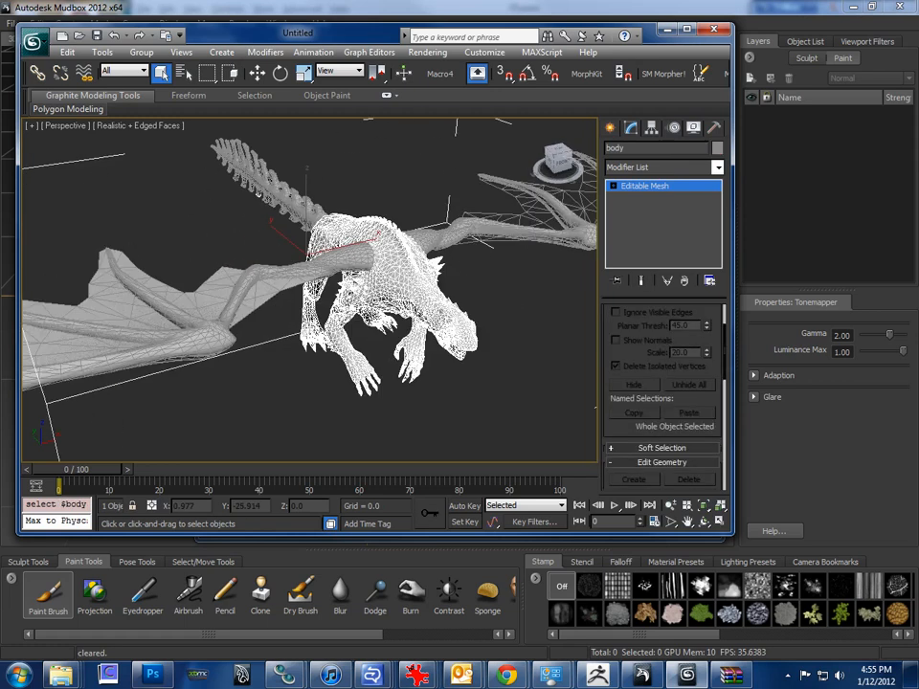
left_click(716, 168)
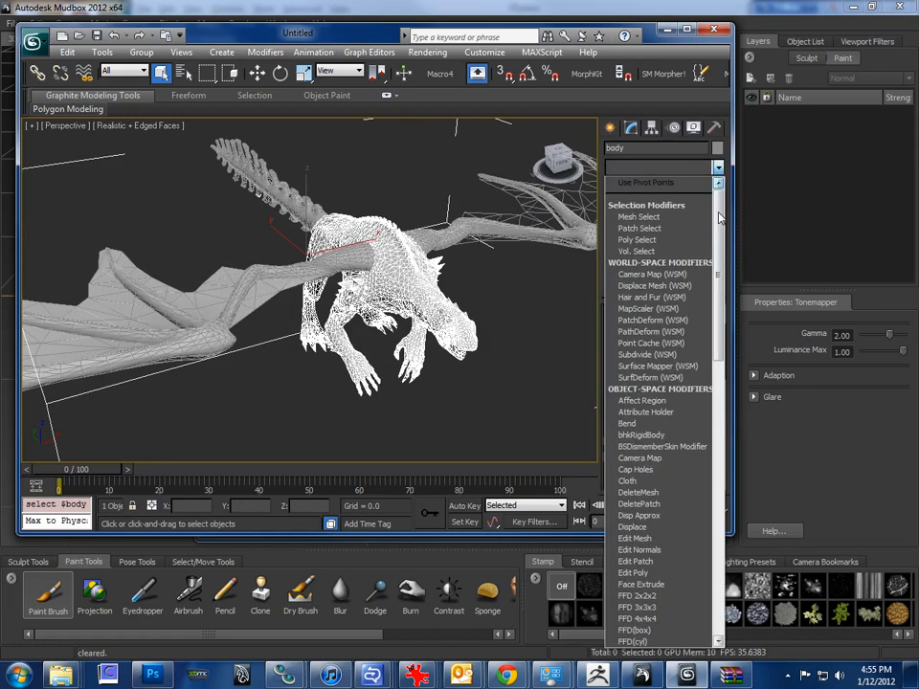
scroll(725, 260, "down", 5)
scroll(661, 244, "up", 5)
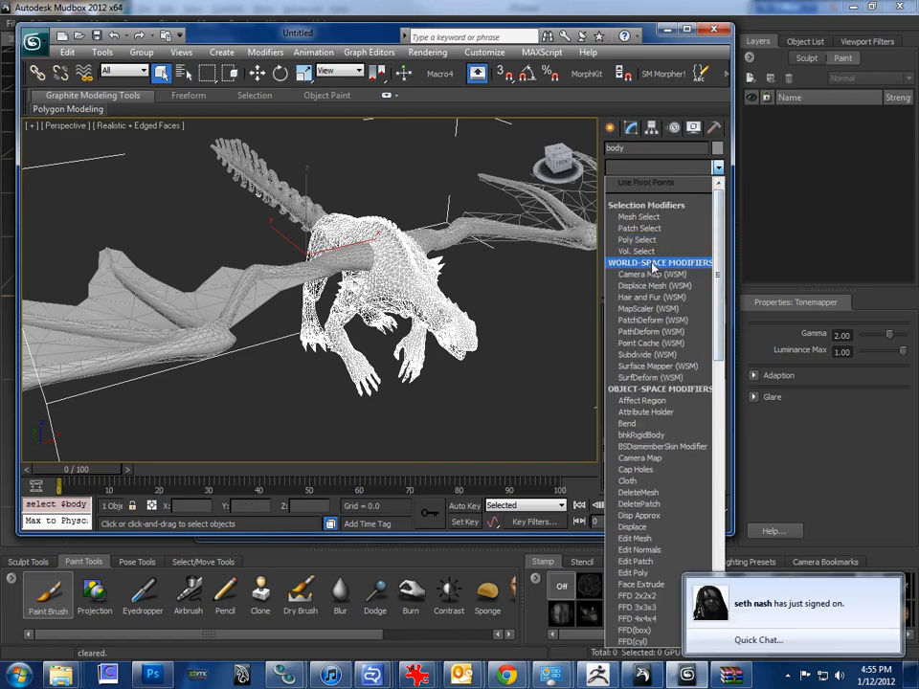
scroll(690, 287, "down", 15)
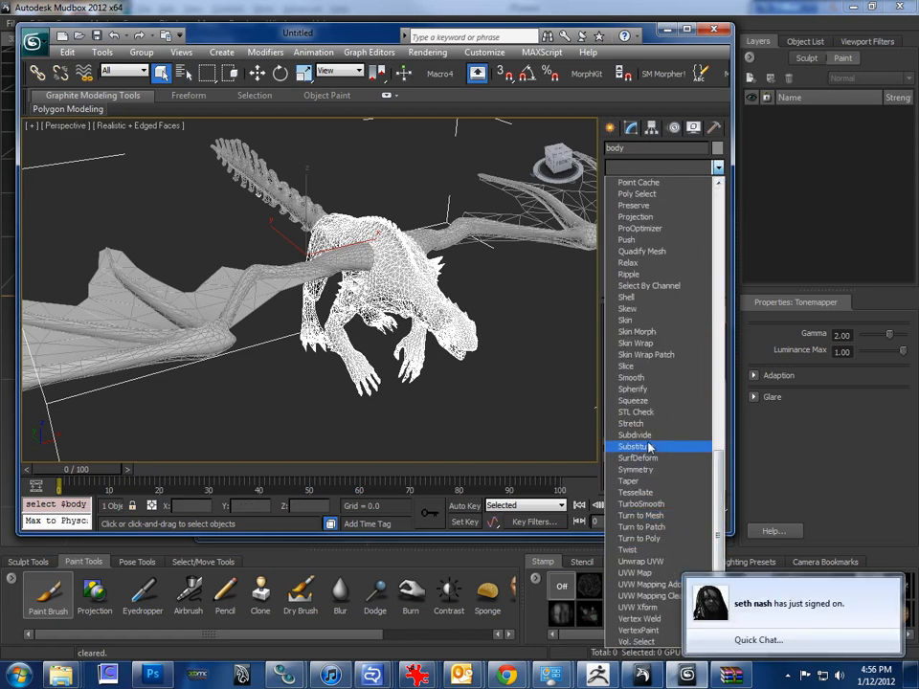
left_click(633, 563)
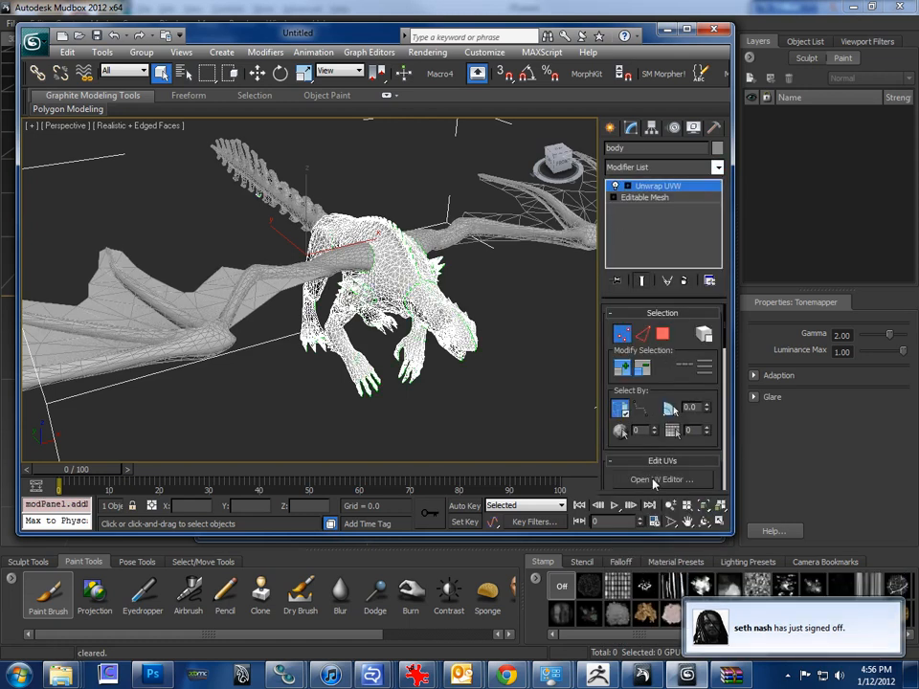
- Examine the body mesh's UV layout in the UV Editor and close the editor
left_click(654, 478)
scroll(382, 326, "down", 2)
scroll(335, 315, "up", 1)
middle_click_drag(307, 317, 226, 315)
left_click_drag(72, 206, 239, 312)
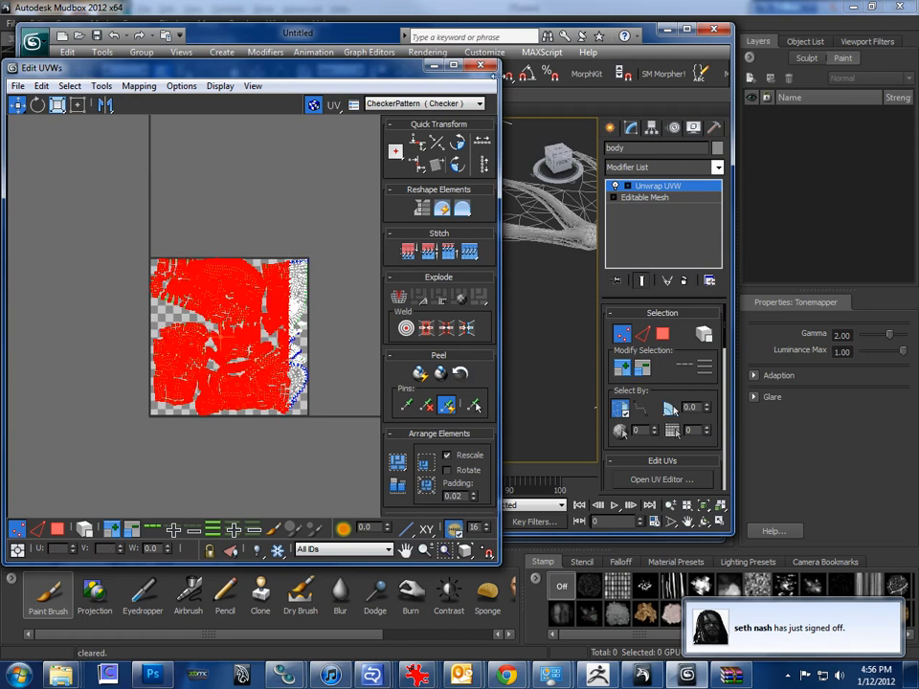
left_click(470, 68)
left_click(478, 239)
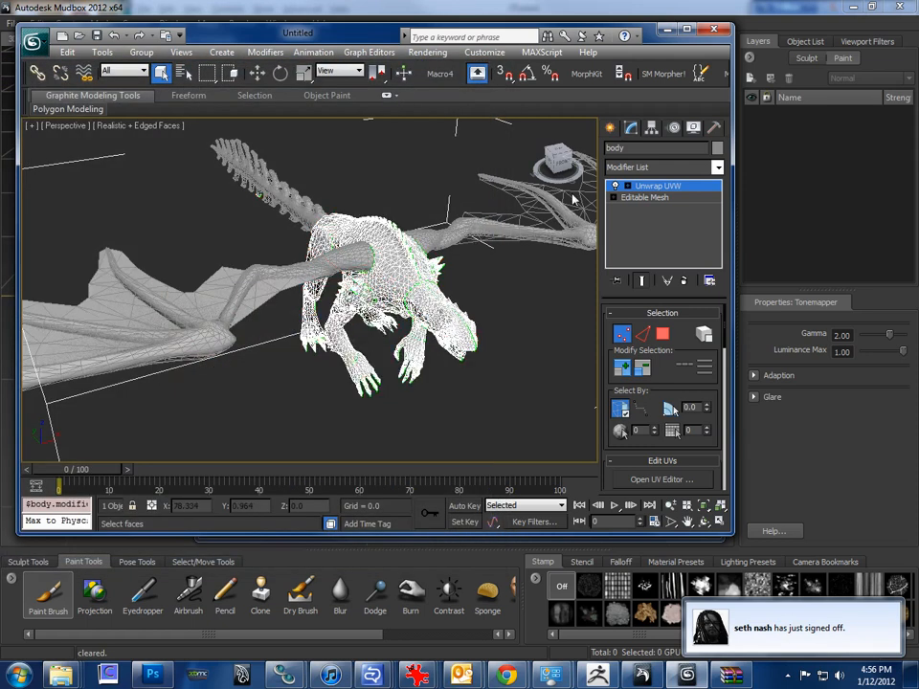
- Leave the body's UV editing mode and add an Unwrap UVW modifier to the wing mesh
left_click(647, 189)
left_click(480, 233)
right_click(481, 230)
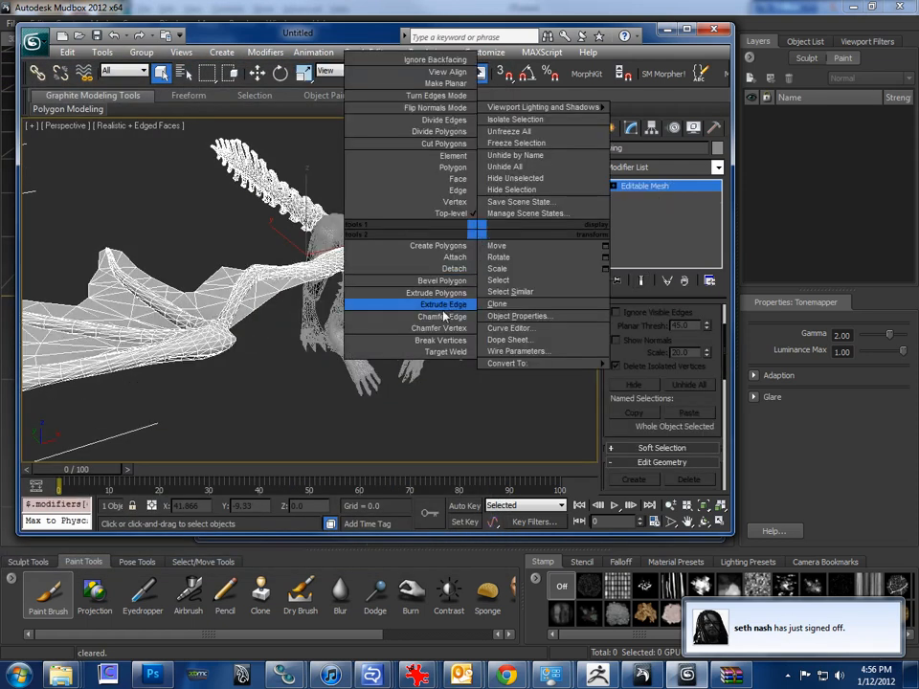
left_click(717, 168)
key("u")
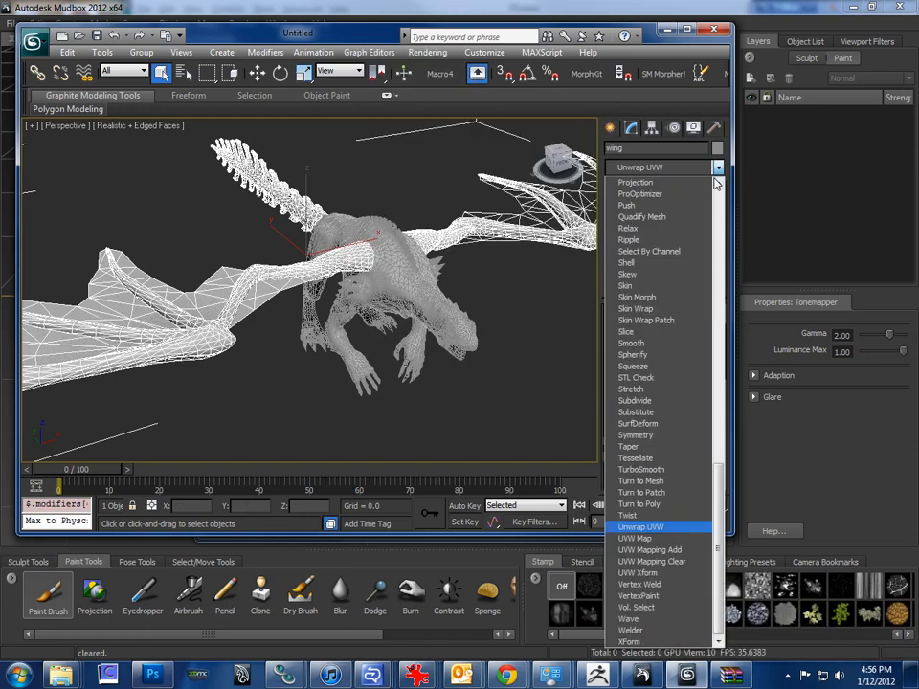
left_click(659, 527)
- Examine the wing mesh's UV layout in the UV Editor and close the editor
left_click(661, 480)
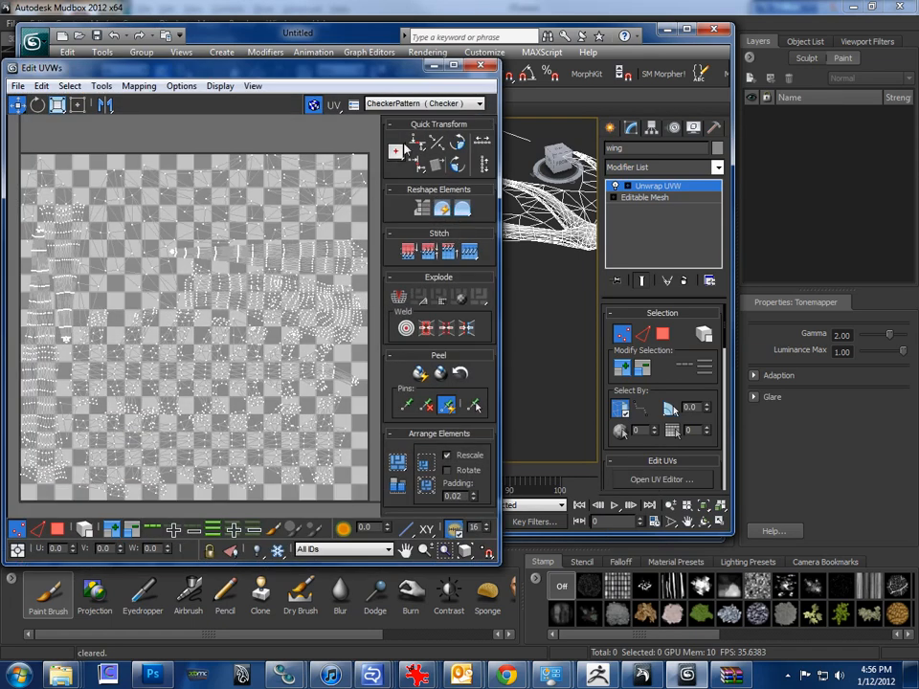
left_click(482, 64)
key("1")
key("1")
right_click(658, 188)
left_click(427, 175)
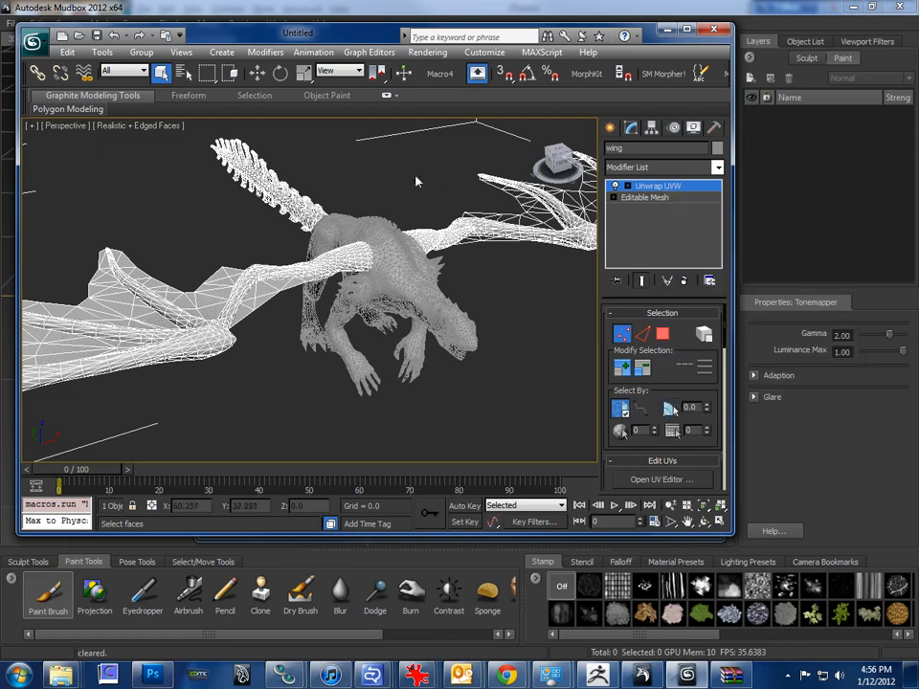
- Exit the wing's UV sub-object mode and select the body and wing meshes together
left_click(424, 223)
left_click(658, 189)
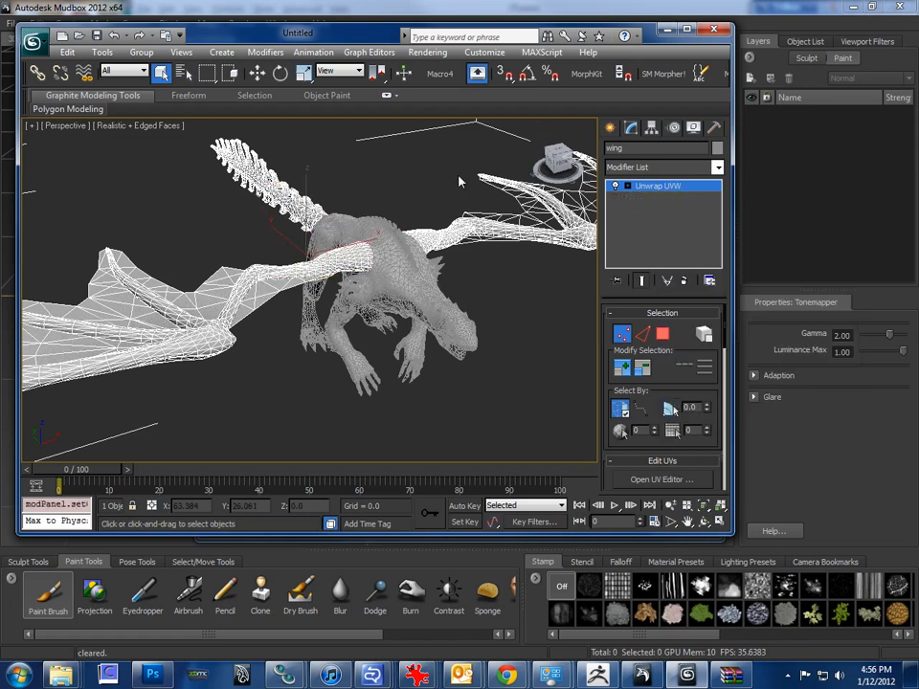
left_click_drag(483, 175, 298, 315)
right_click(393, 258)
mouse_move(479, 390)
left_click(579, 403)
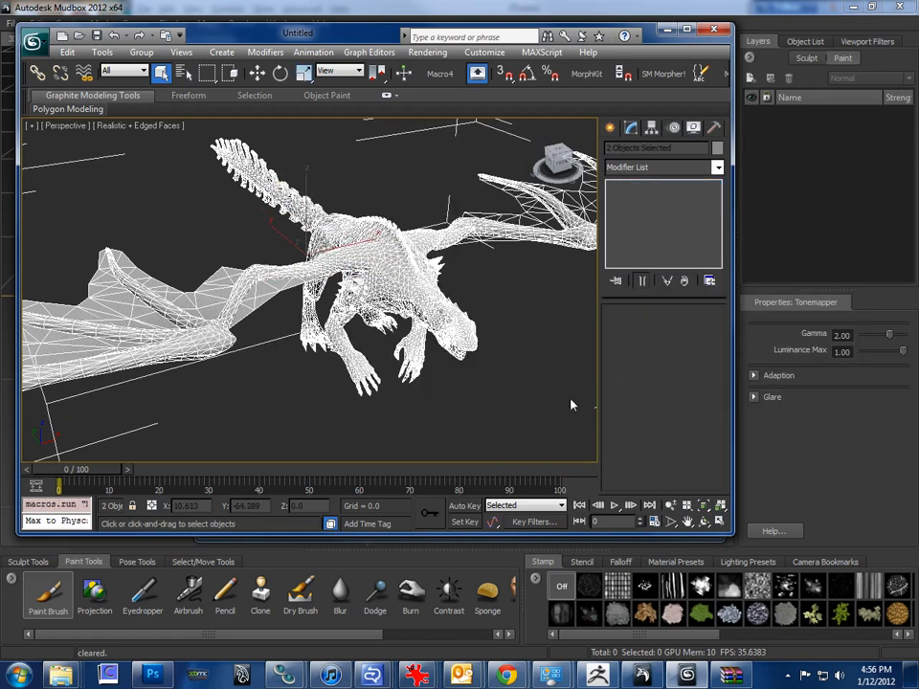
- Export the dragon meshes in FBX format, overwriting the existing test file in the export folder
left_click(33, 41)
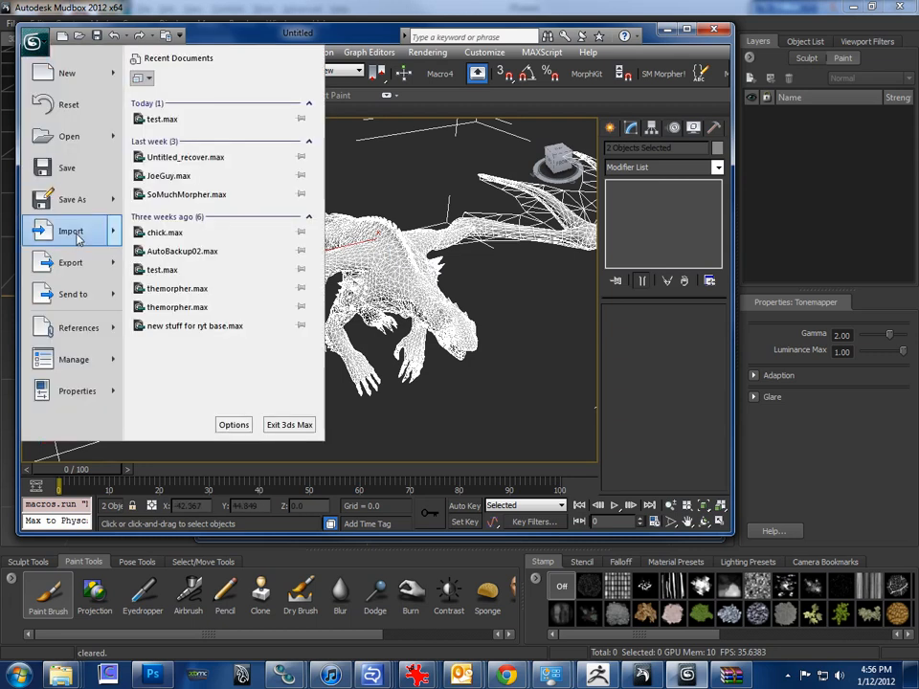
mouse_move(119, 263)
left_click(201, 132)
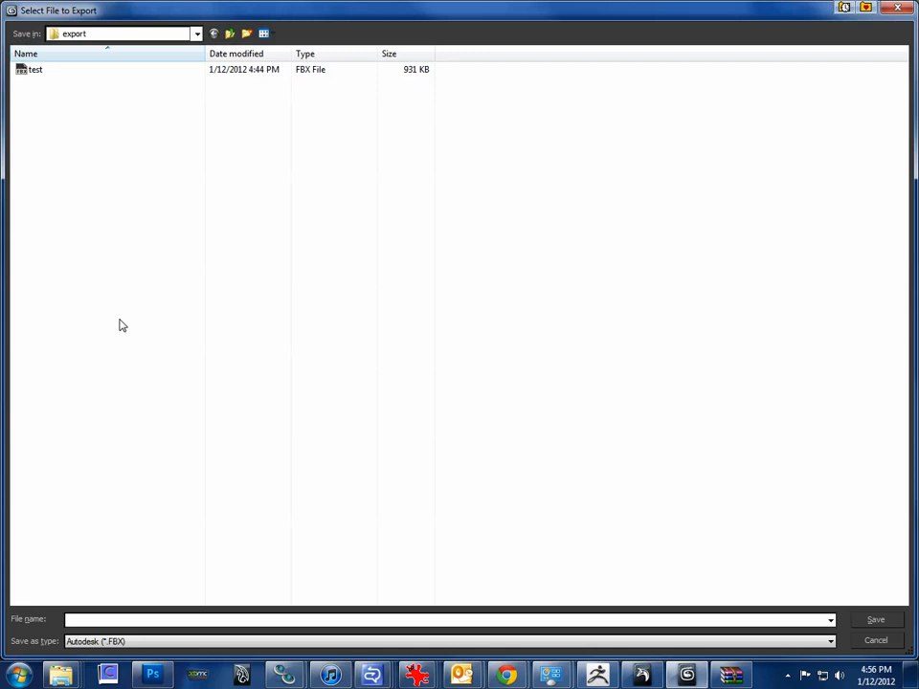
double_click(62, 71)
left_click(512, 383)
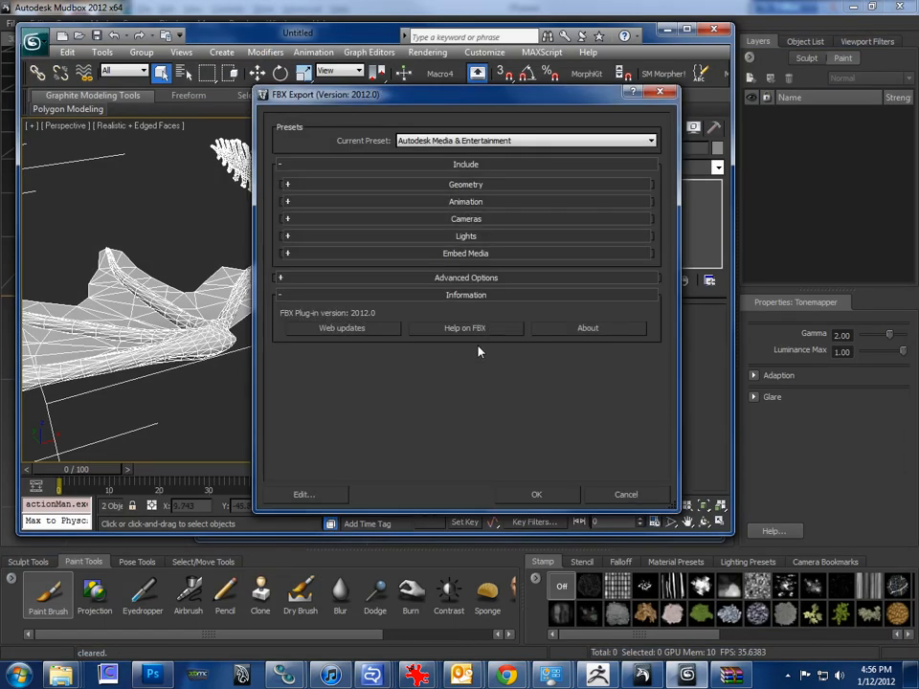
left_click(463, 141)
left_click(464, 153)
left_click(538, 496)
- Switch to Mudbox and open the test FBX file from the 3dsMax export folder
key("alt+Tab")
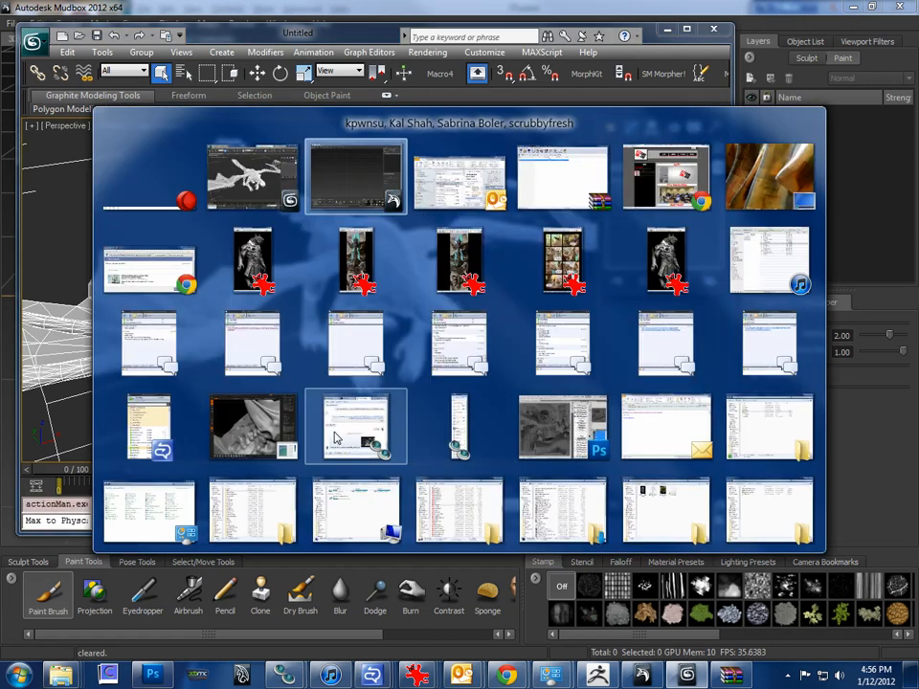
left_click(611, 201)
left_click(180, 216)
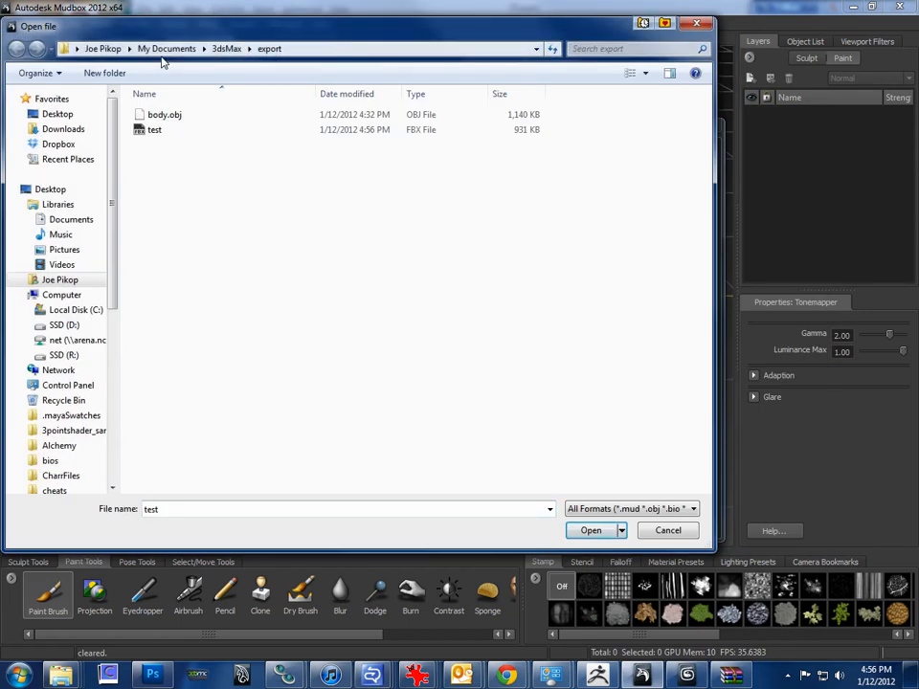
double_click(156, 131)
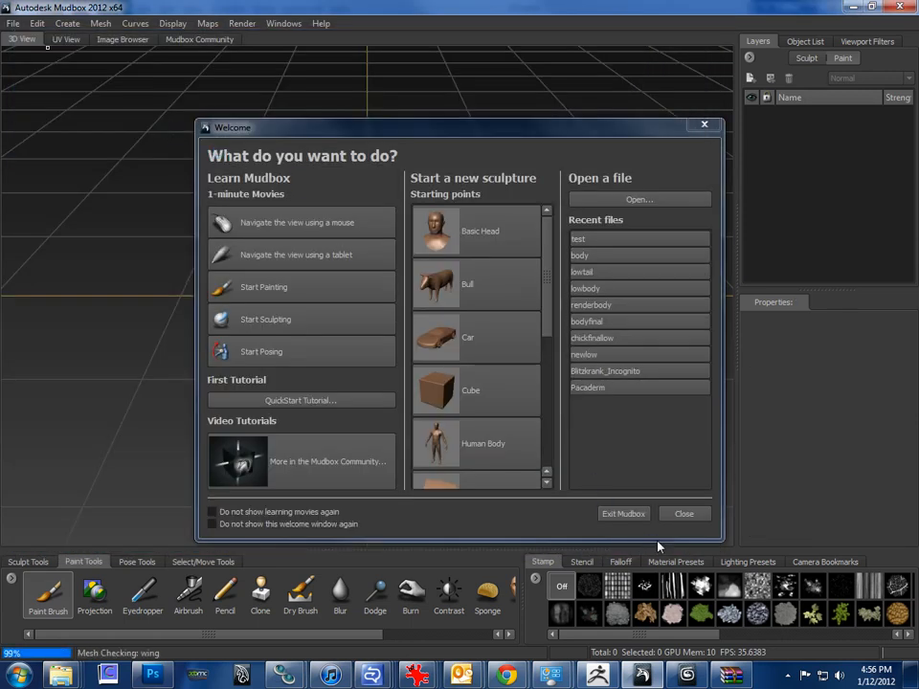
left_click_drag(397, 320, 467, 328, "alt")
right_click_drag(467, 328, 584, 323, "alt")
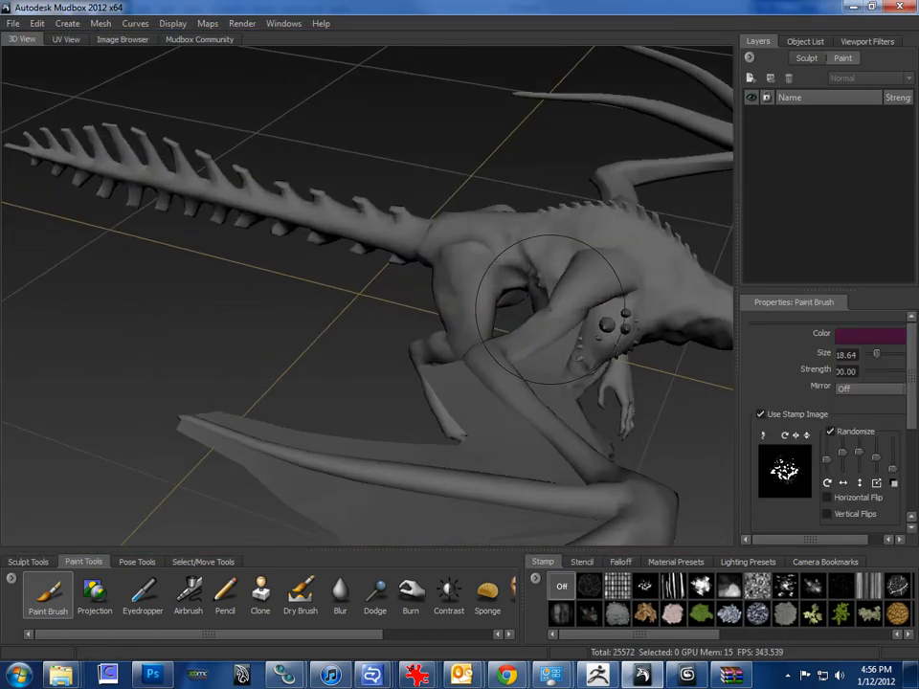
middle_click_drag(584, 324, 305, 308, "alt")
left_click_drag(330, 308, 485, 267, "alt")
- Try a dark green diffuse colour on the dragon body's material
right_click_drag(484, 267, 492, 242)
left_click_drag(451, 117, 131, 96)
left_click(198, 130)
left_click(197, 371)
mouse_move(228, 365)
left_mouse_down()
mouse_move(232, 376)
mouse_move(209, 343)
mouse_move(193, 346)
left_mouse_up()
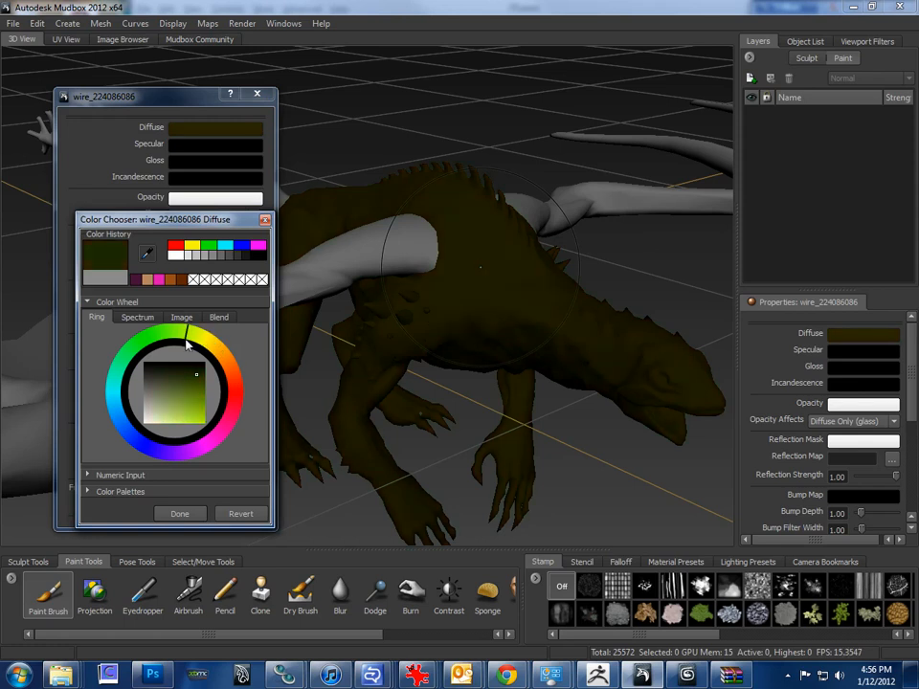
left_click_drag(181, 102, 116, 88)
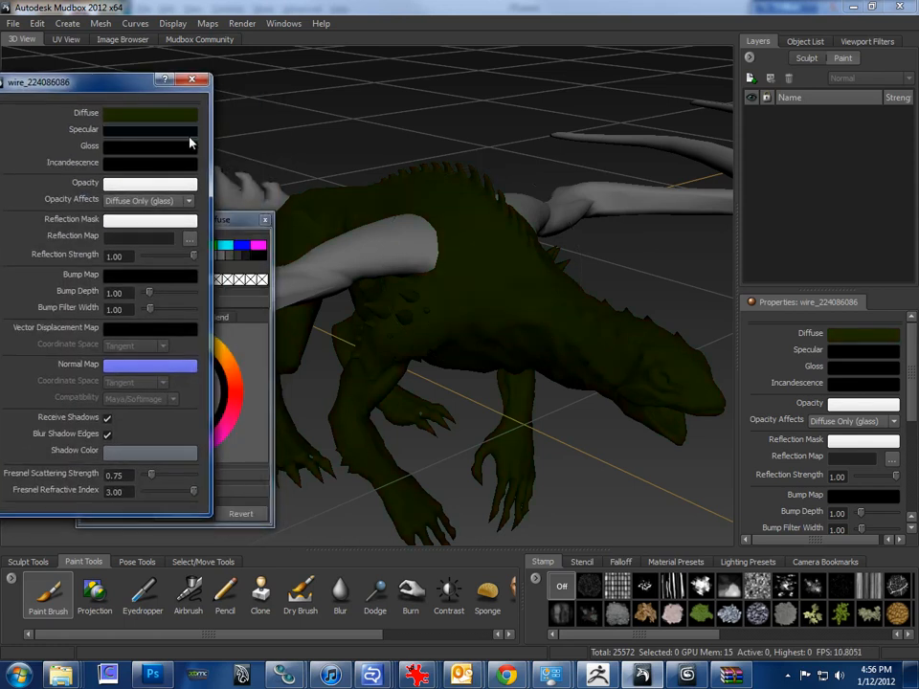
left_click(191, 84)
left_click(263, 220)
left_click(212, 222)
left_click(529, 386)
left_click_drag(438, 228, 452, 209, "alt")
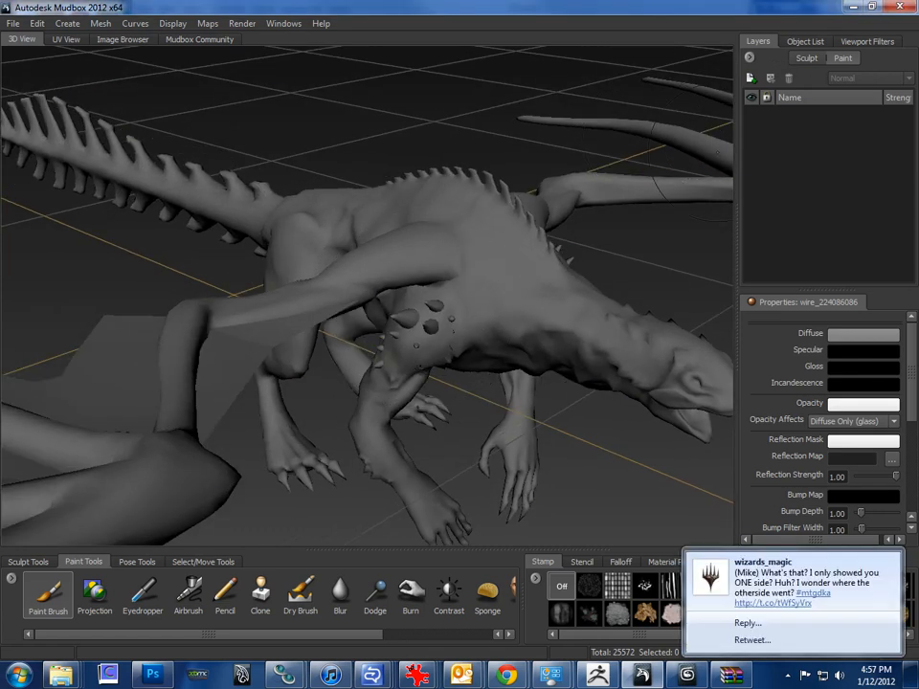
- Create a paint layer for the wing with size 2048, Targa [8 bit, RGBA] format and the Diffuse channel
left_click(750, 57)
left_click(777, 72)
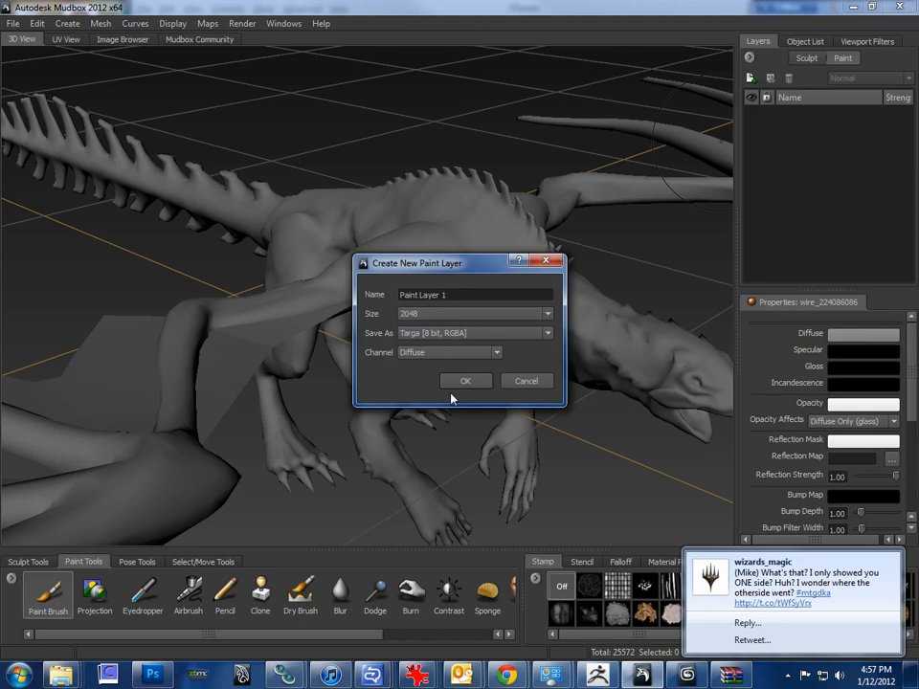
left_click(421, 316)
left_click(422, 317)
left_click(420, 331)
left_click(420, 334)
left_click(420, 350)
left_click(423, 353)
left_click(462, 387)
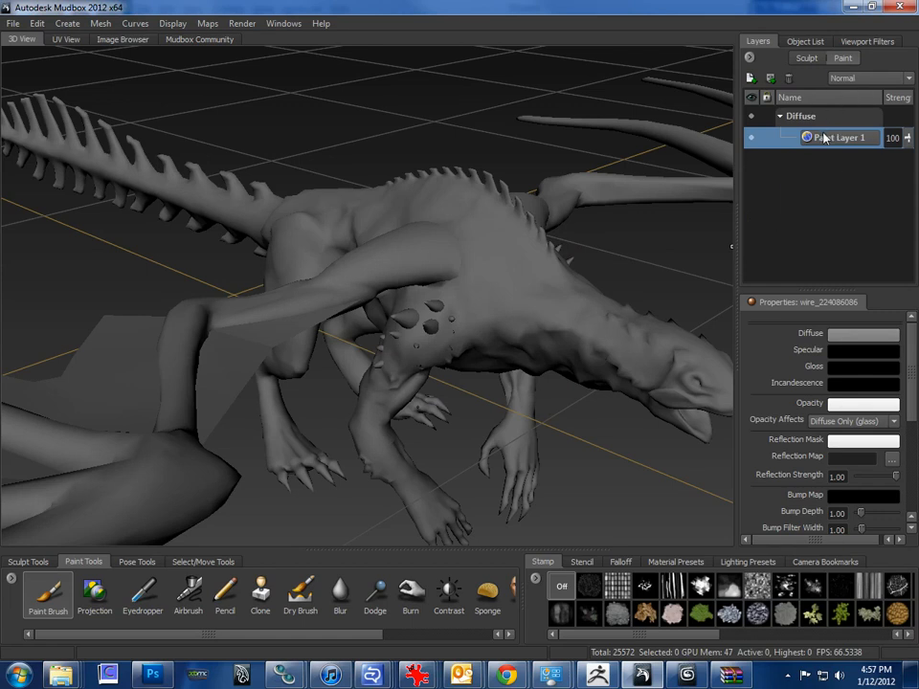
mouse_move(823, 138)
- Open the material settings of the body and the wing and place the two windows side by side
mouse_move(494, 207)
right_mouse_down()
mouse_move(493, 187)
mouse_move(494, 213)
right_mouse_up()
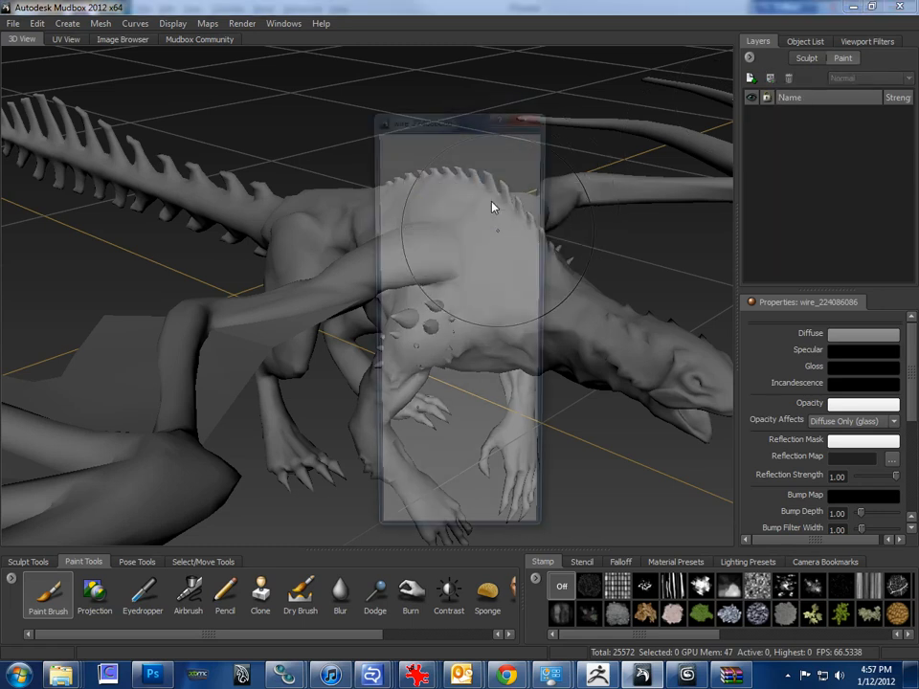
left_click_drag(491, 120, 269, 101)
right_click_drag(98, 166, 97, 129)
left_click_drag(235, 104, 136, 119)
left_click_drag(450, 117, 297, 94)
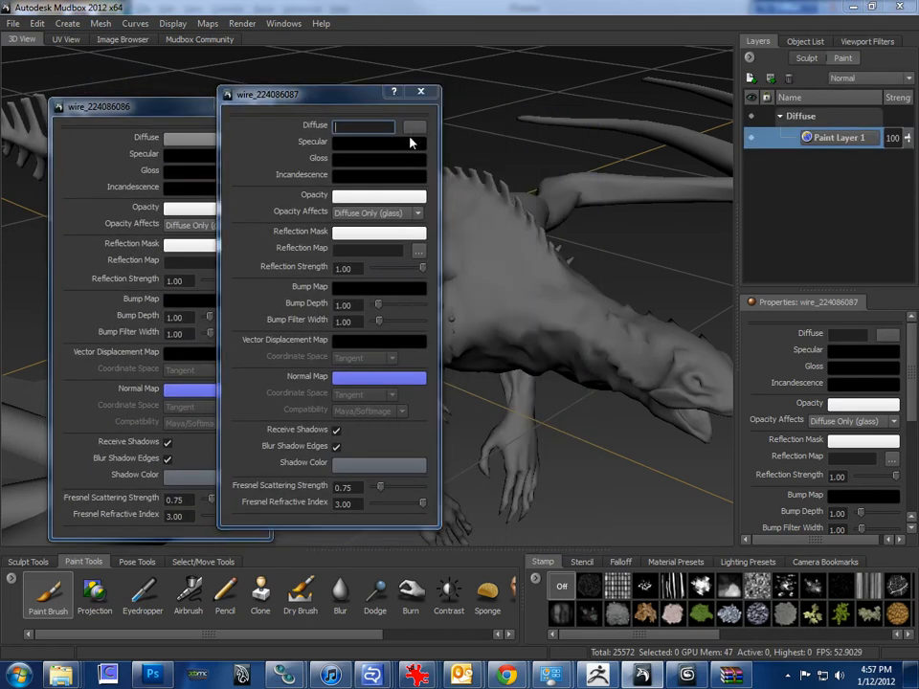
- Start choosing a diffuse texture file for the wing material and browse to the Documents library
left_click(413, 130)
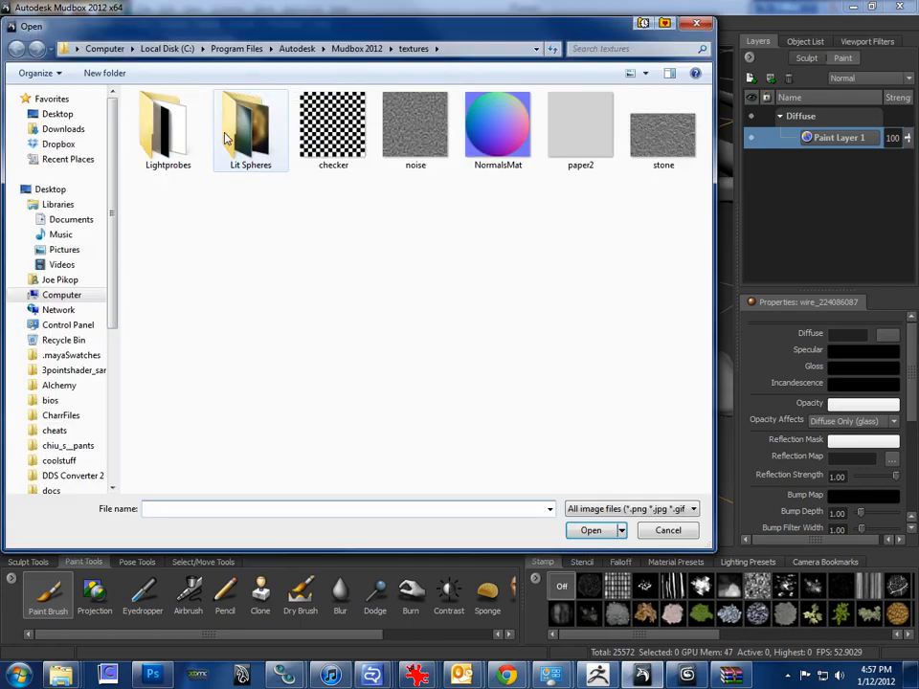
left_click(63, 296)
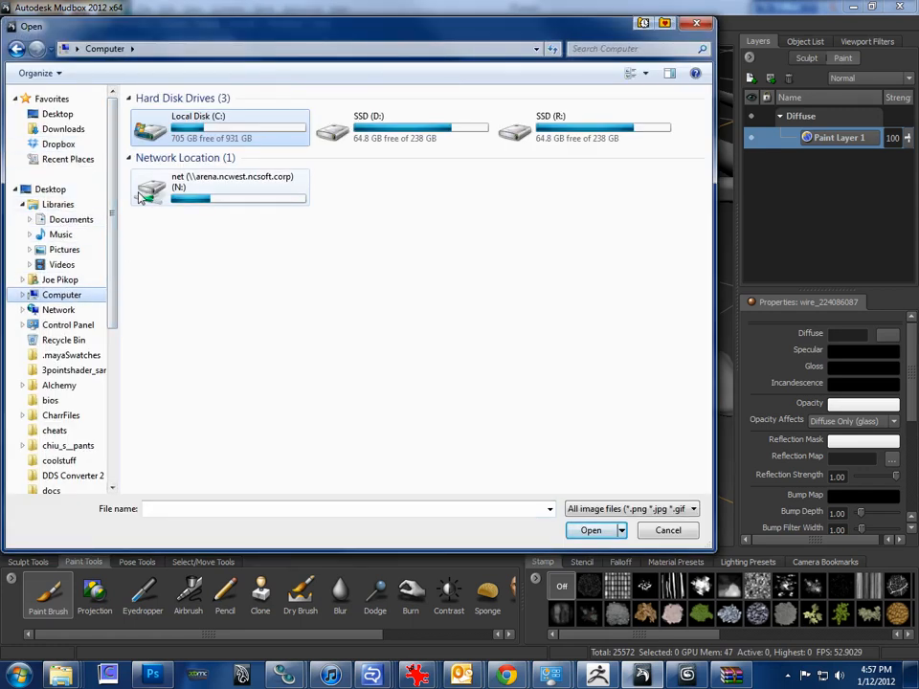
key("alt+Tab")
key("alt+Tab")
key("alt+Tab")
key("alt+Tab")
key("alt+shift+Tab")
key("alt+shift+Tab")
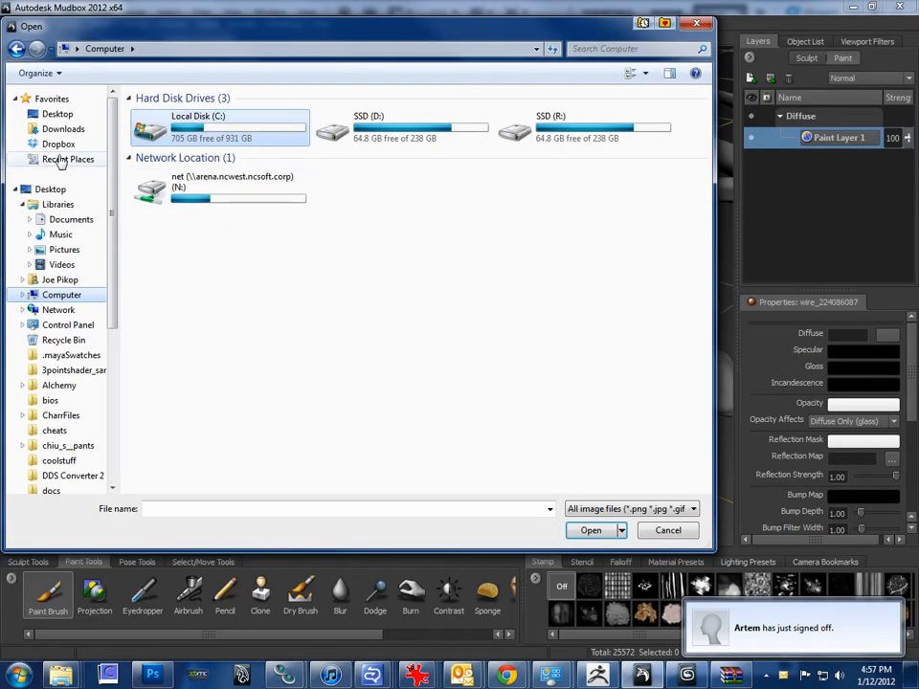
left_click(50, 114)
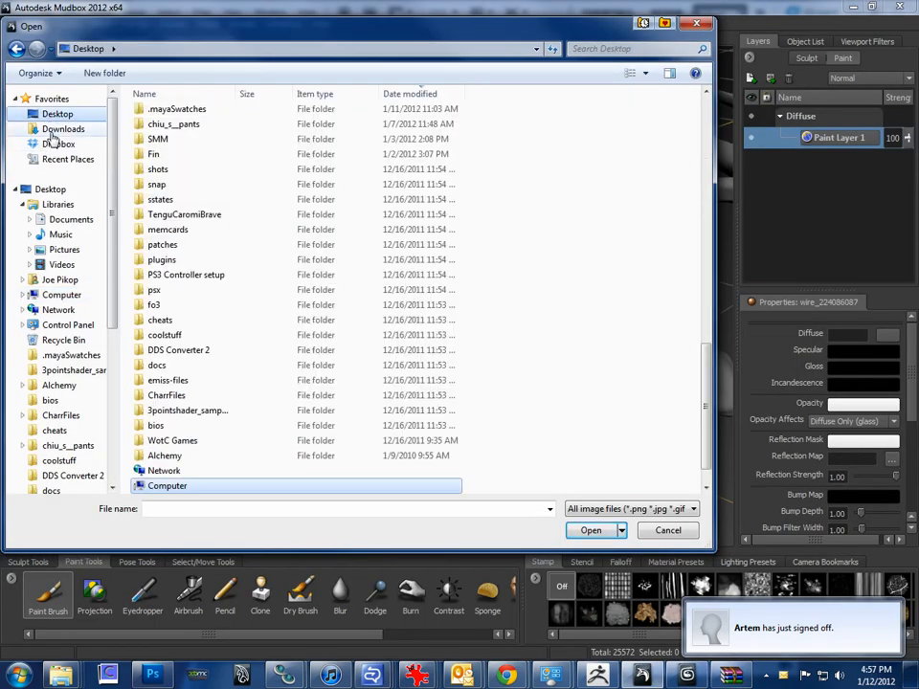
left_click(61, 235)
left_click(71, 219)
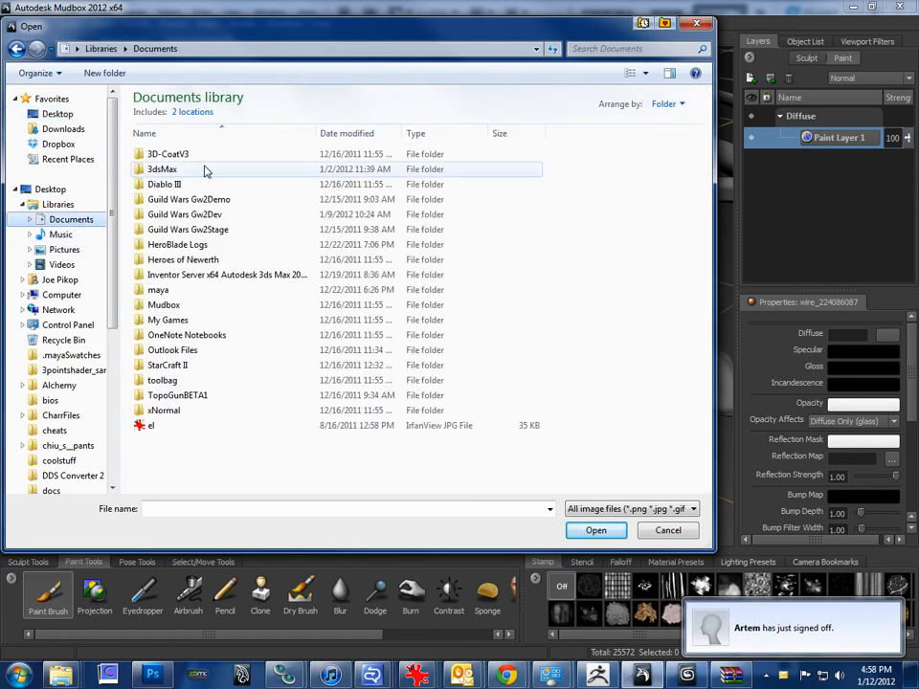
- Load the DragonWing.tga image, reached through the 3dsMax export folder, as the wing material's diffuse texture
double_click(163, 170)
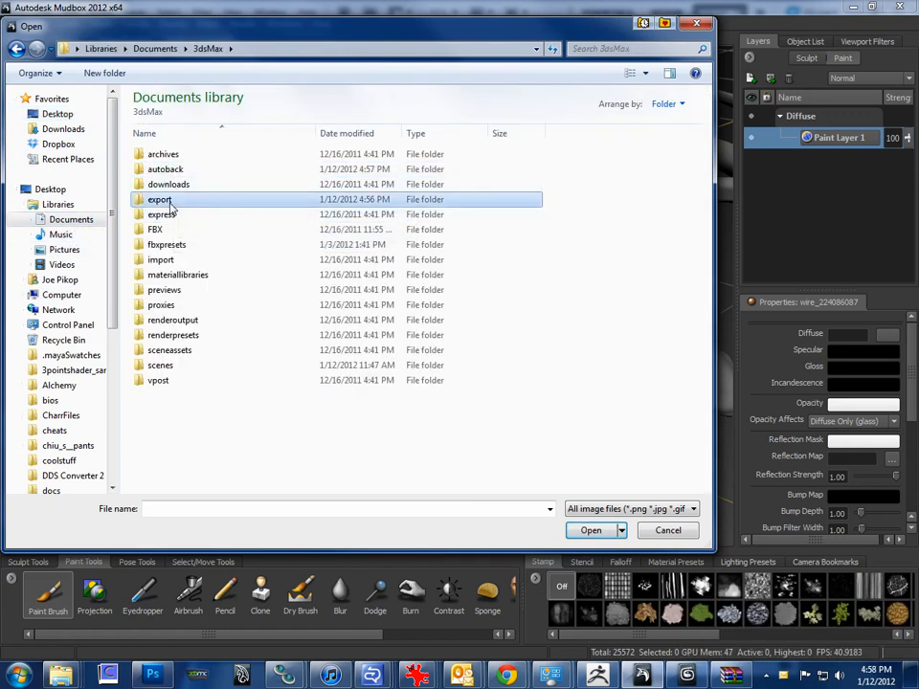
double_click(171, 199)
left_click(165, 155)
left_click(174, 171)
left_click(179, 156)
double_click(182, 170)
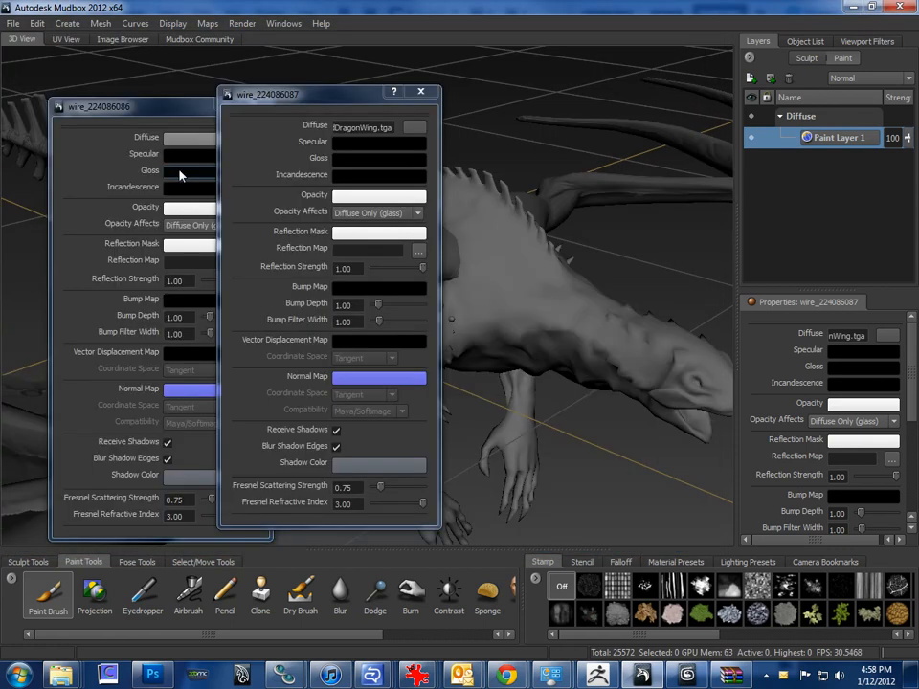
- Move the body and wing material windows apart and close the wing's material settings
left_click_drag(251, 94, 392, 142)
left_click_drag(134, 113, 380, 161)
left_click_drag(268, 187, 177, 244, "alt")
left_click_drag(402, 150, 164, 134)
right_click(324, 263)
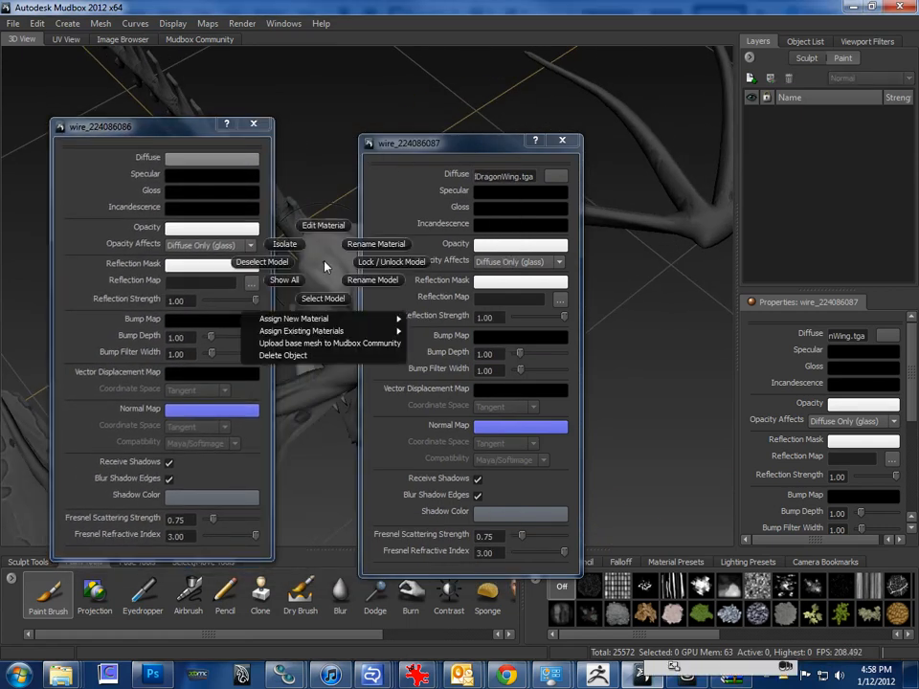
left_click(401, 264)
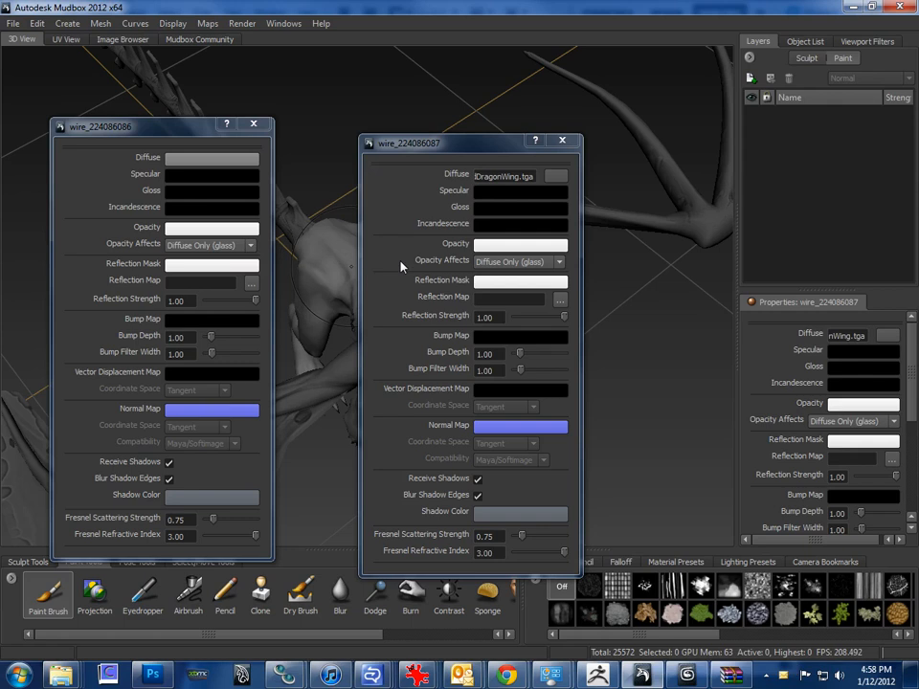
left_click(562, 141)
- Create a paint layer for the body with size 2048, Targa [8 bit, RGBA] format and the Diffuse channel
right_click(338, 259)
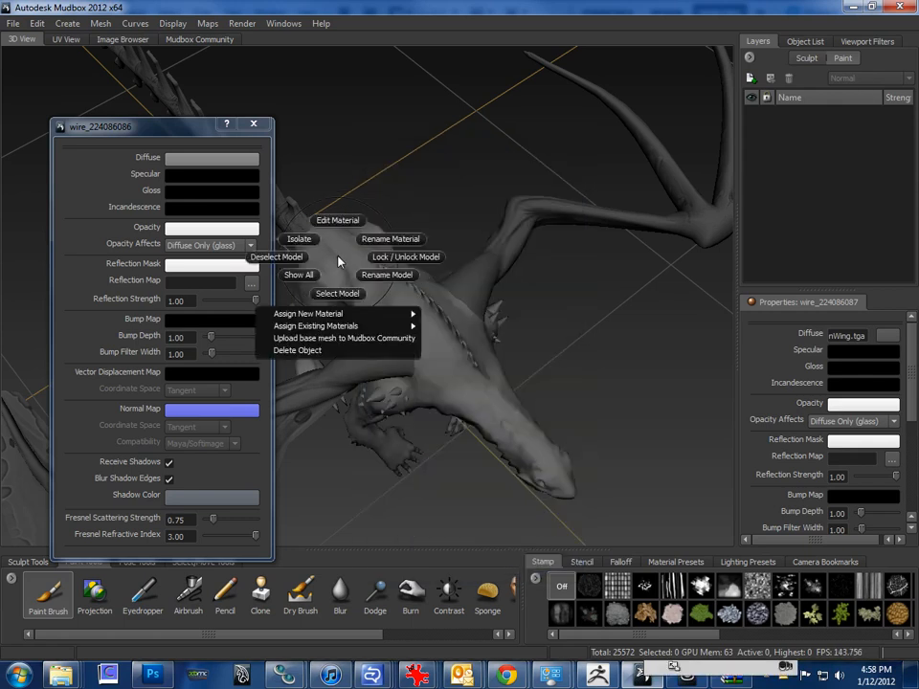
right_click(289, 214)
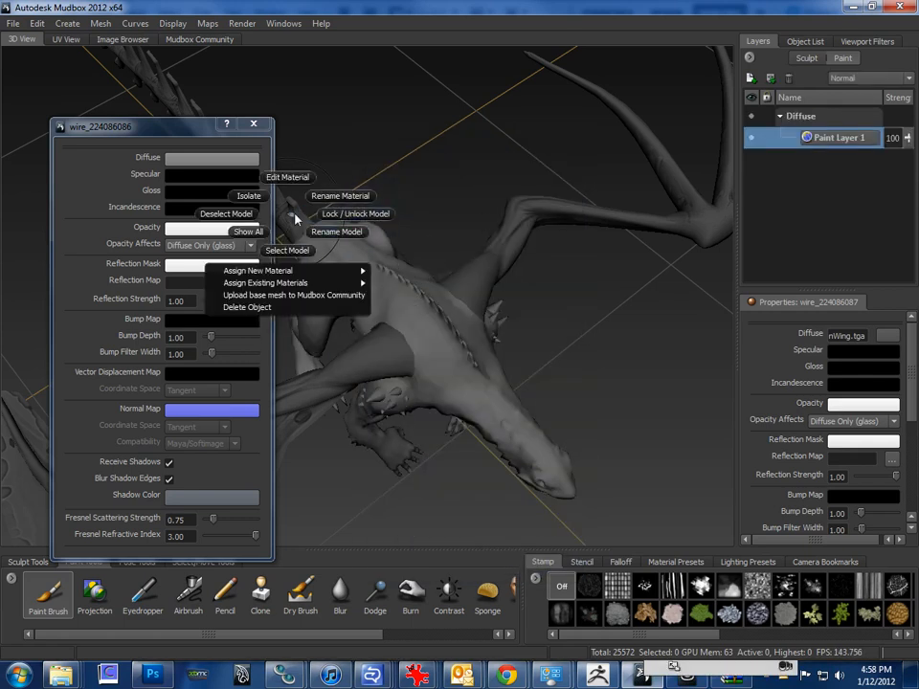
left_click(419, 198)
right_click(322, 259)
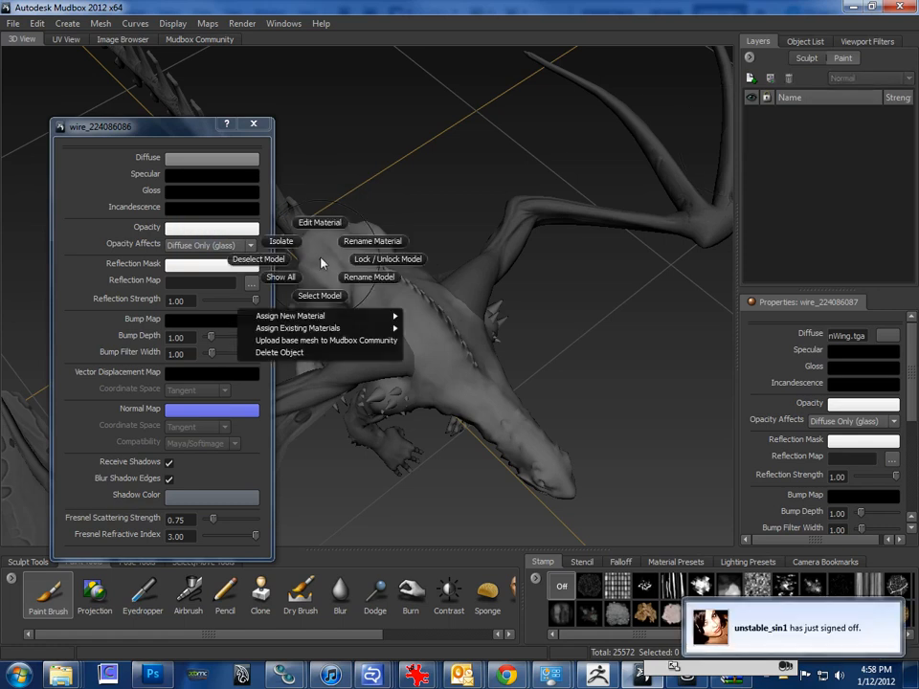
right_click(359, 261)
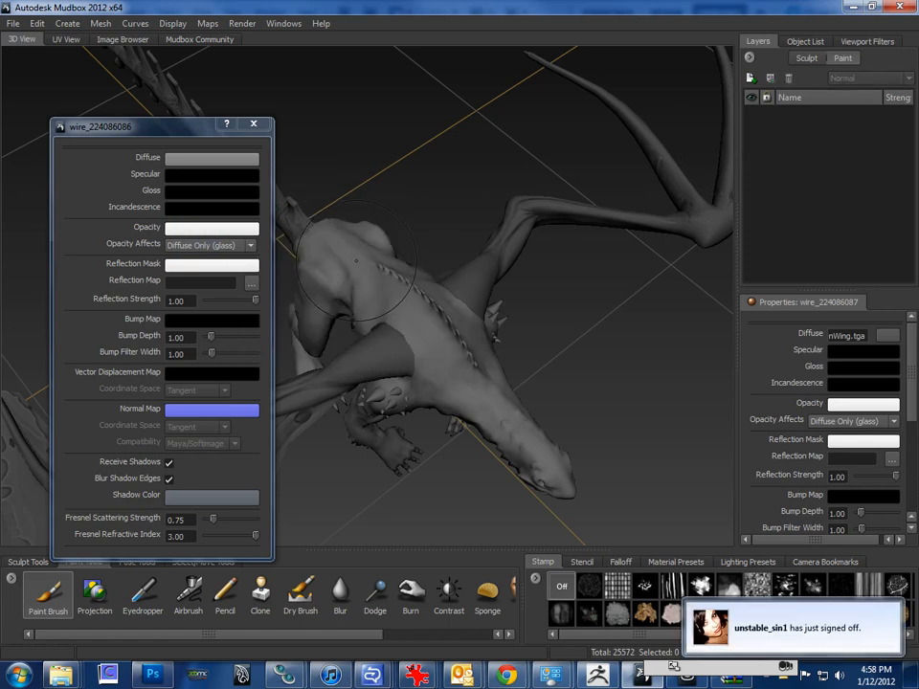
left_click(751, 59)
left_click(805, 66)
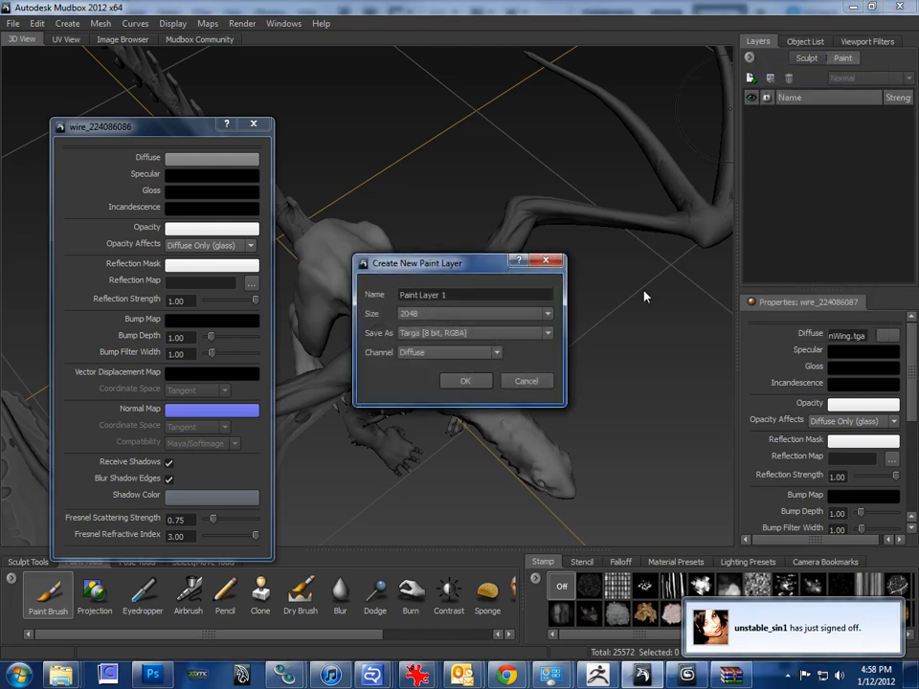
left_click(475, 385)
- Load the UndeadDragonBody image from the 3dsMax export folder as the body material's diffuse texture and close the material settings
left_click(247, 160)
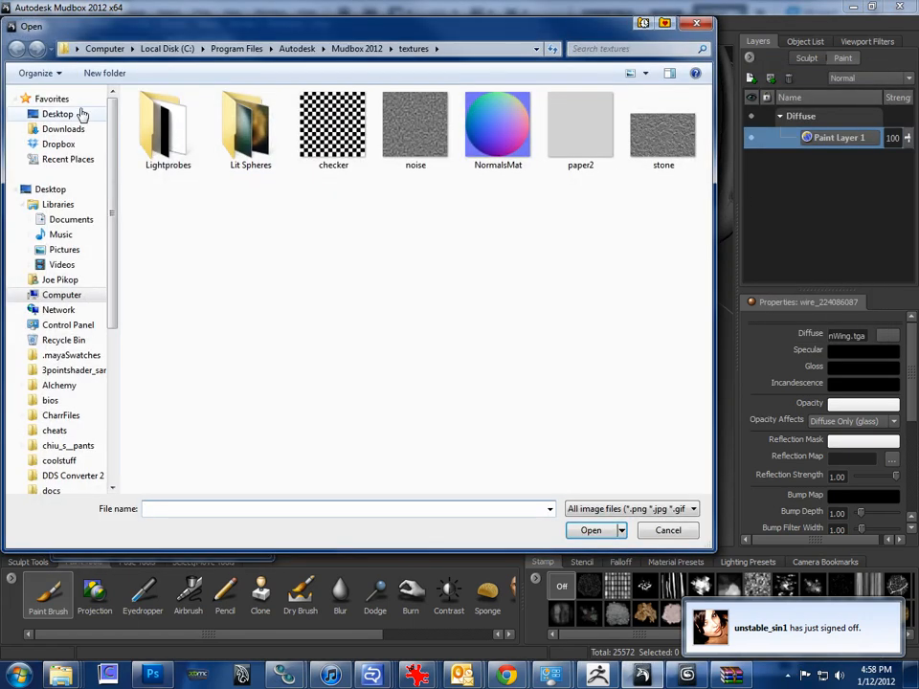
left_click(67, 220)
left_click(180, 170)
double_click(180, 169)
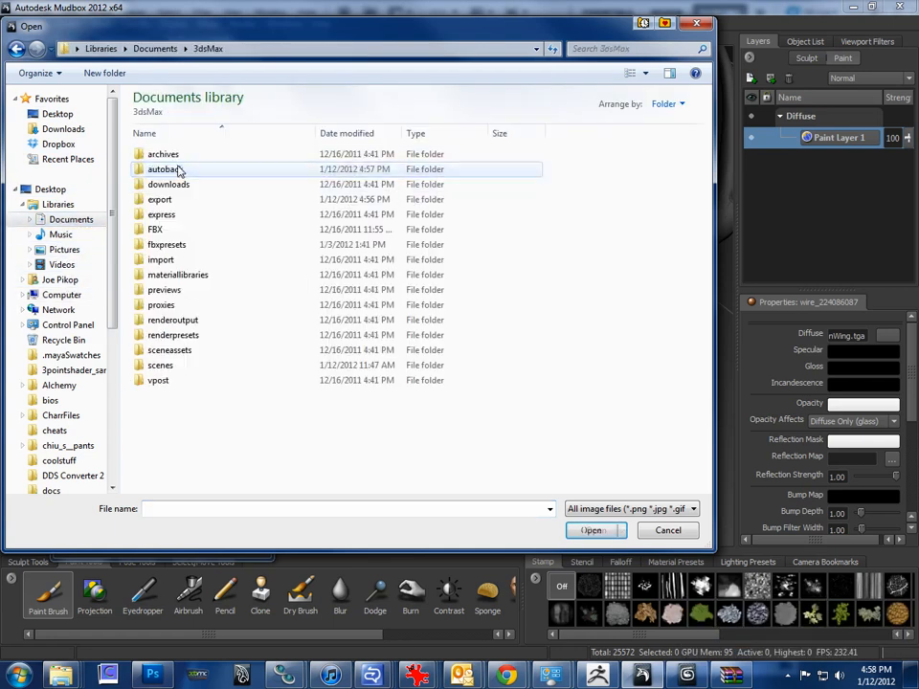
double_click(169, 198)
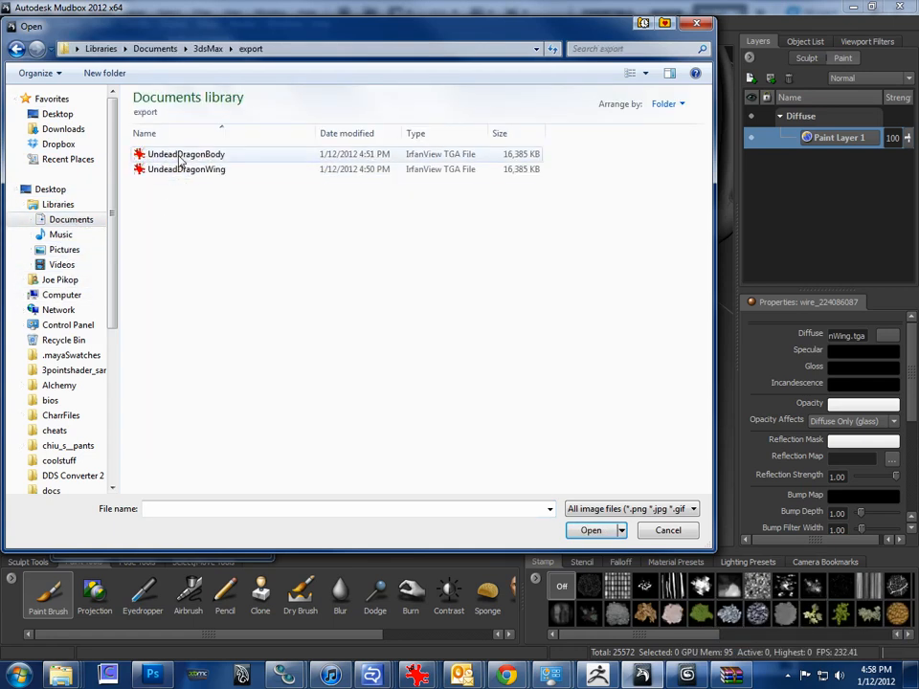
double_click(182, 155)
left_click_drag(431, 222, 335, 203, "alt")
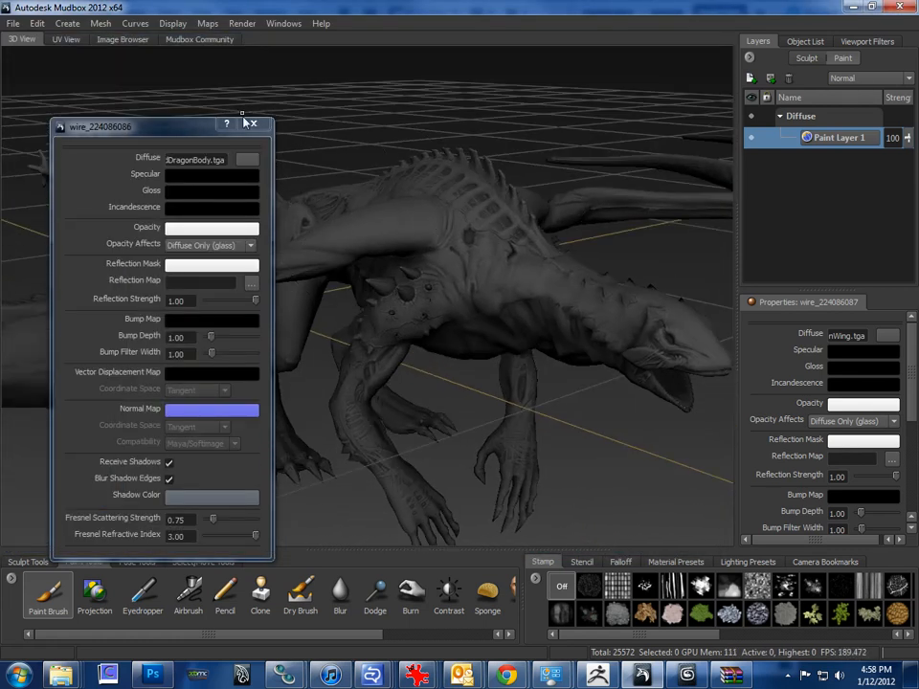
left_click(254, 123)
left_click_drag(299, 164, 329, 182, "alt")
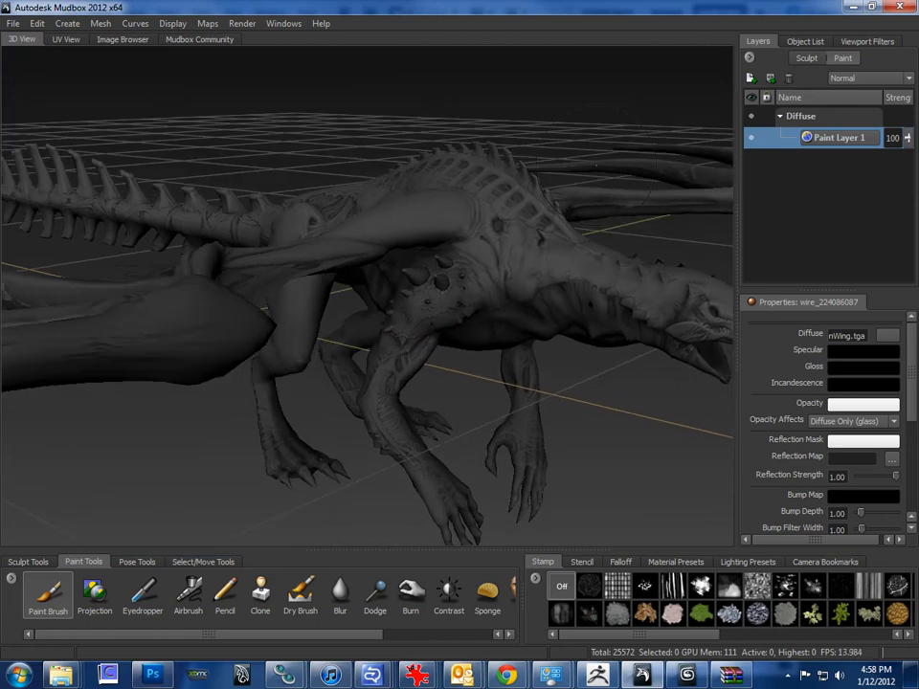
- Import the UndeadDragonBodyNormal image from the DRagon folder as a body layer in the Normal Map channel
right_click(826, 103)
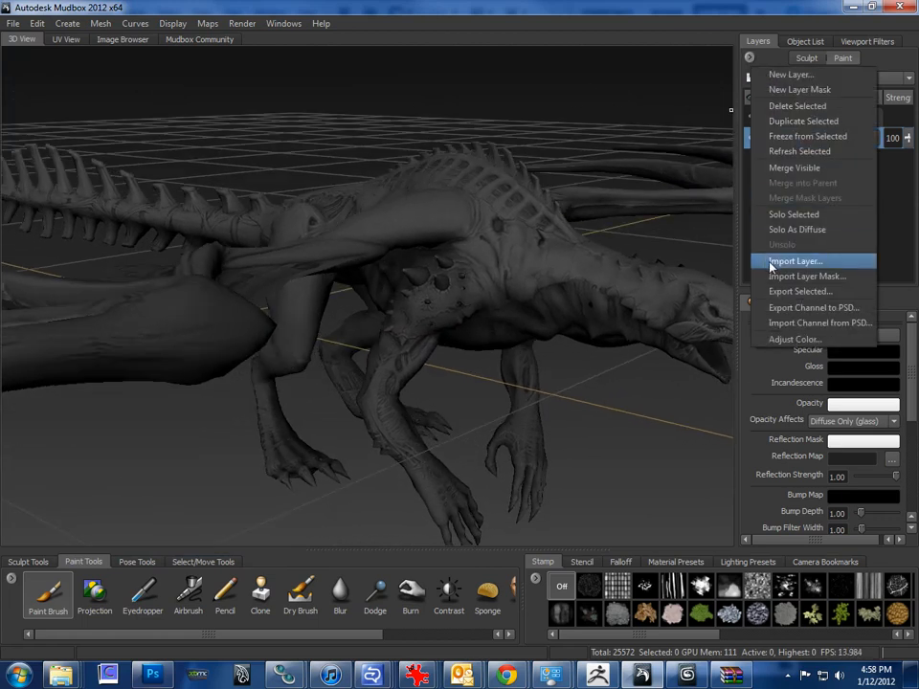
left_click(810, 261)
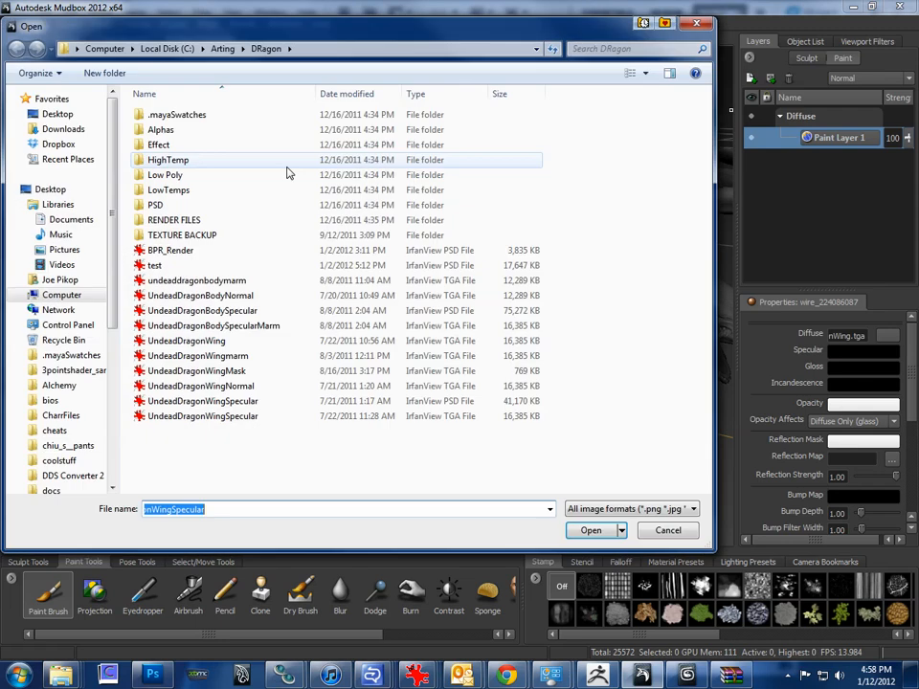
left_click(196, 371)
left_click(208, 386)
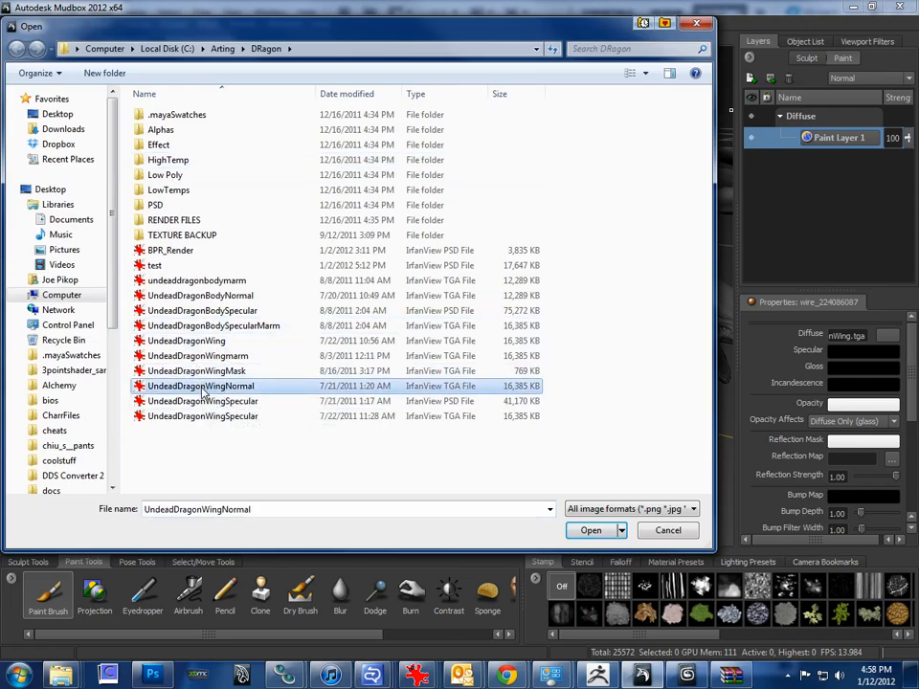
double_click(192, 289)
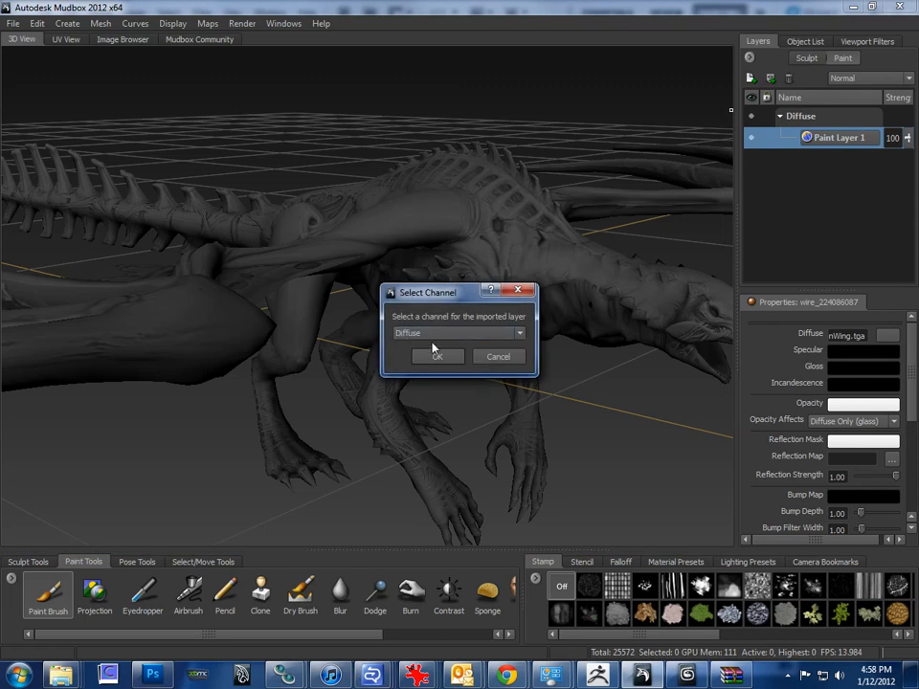
left_click(431, 333)
left_click(414, 412)
left_click(424, 334)
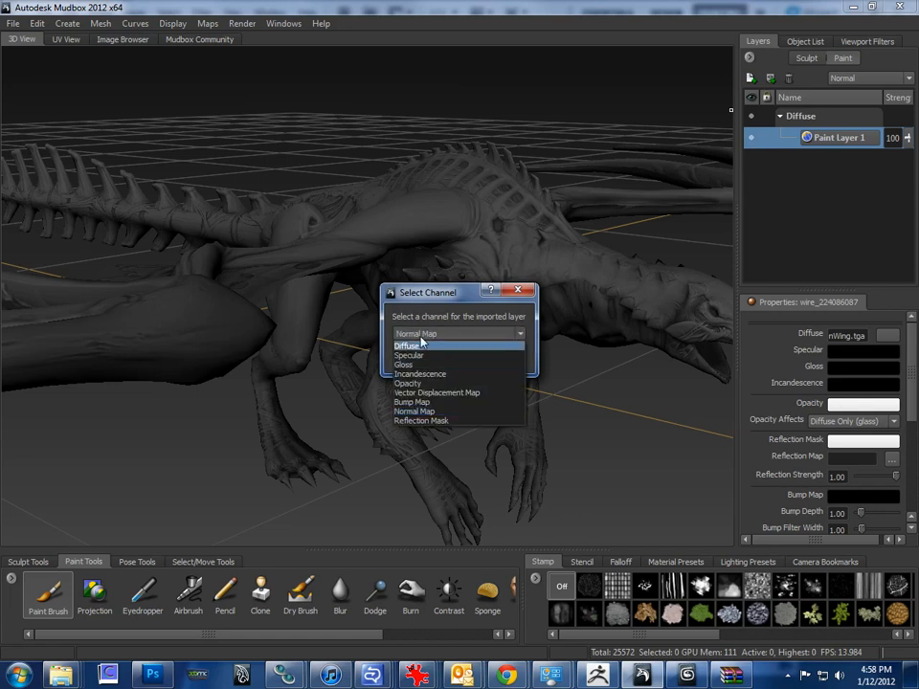
left_click(415, 411)
left_click(429, 355)
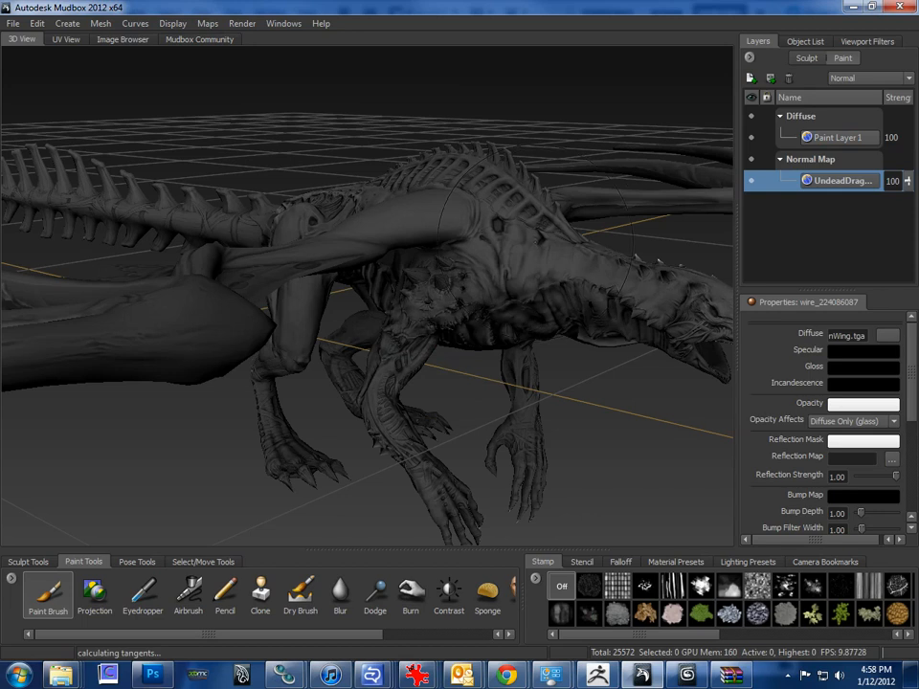
- Open the body's material settings and set its normal map compatibility to 3ds Max
left_click_drag(440, 253, 478, 264, "alt")
right_click_drag(517, 240, 519, 213)
left_click_drag(402, 119, 160, 95)
left_click(293, 410)
left_click(287, 430)
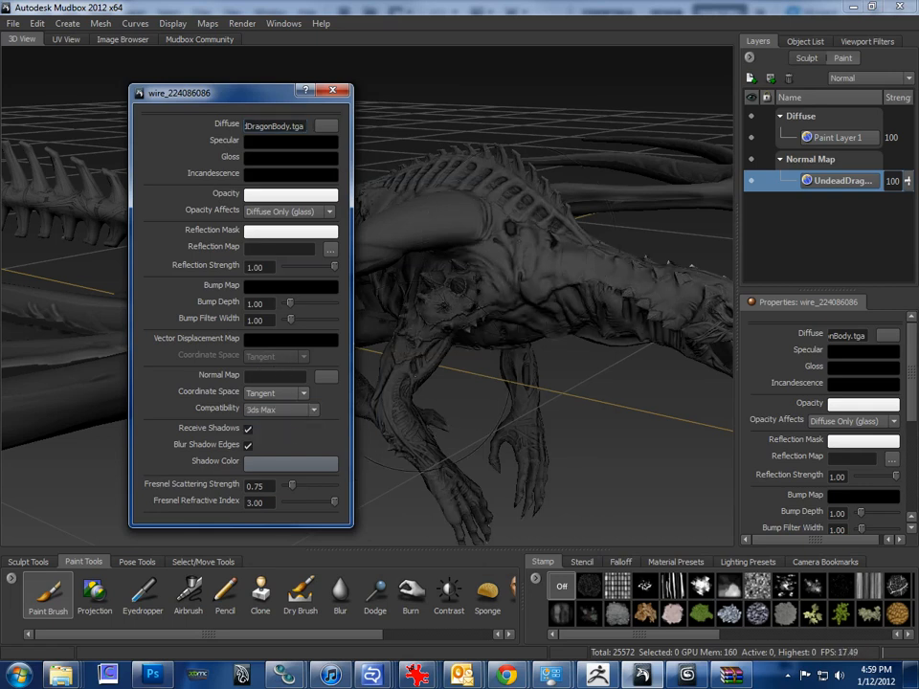
mouse_move(479, 326)
left_mouse_down("alt")
mouse_move(521, 333)
mouse_move(576, 325)
mouse_move(561, 343)
mouse_move(498, 322)
mouse_move(517, 316)
mouse_move(512, 310)
left_mouse_up("alt")
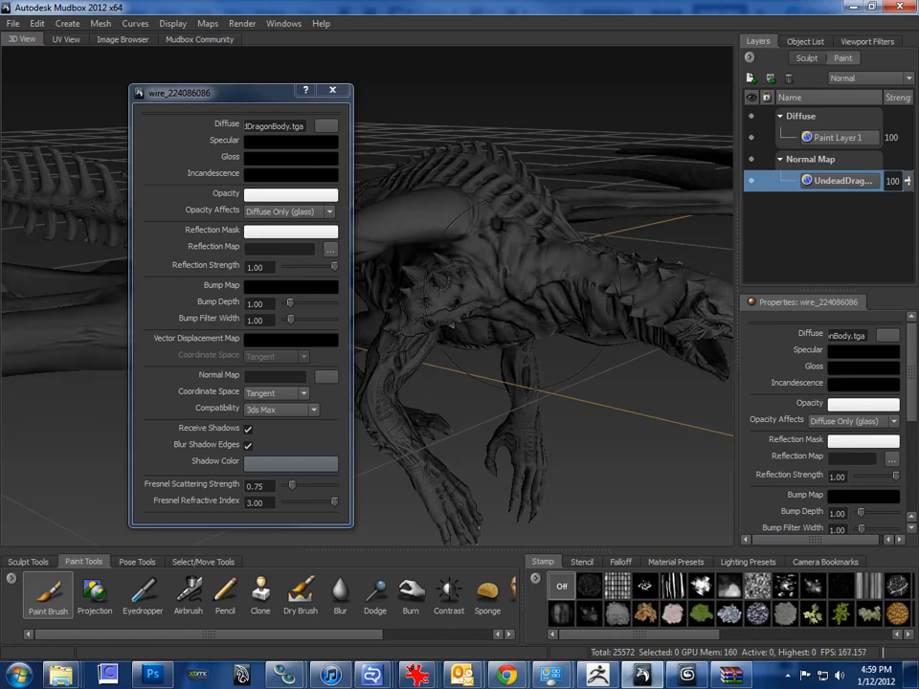
- Import the UndeadDragonWingNormal image as a wing layer in the Normal Map channel
right_click(405, 209)
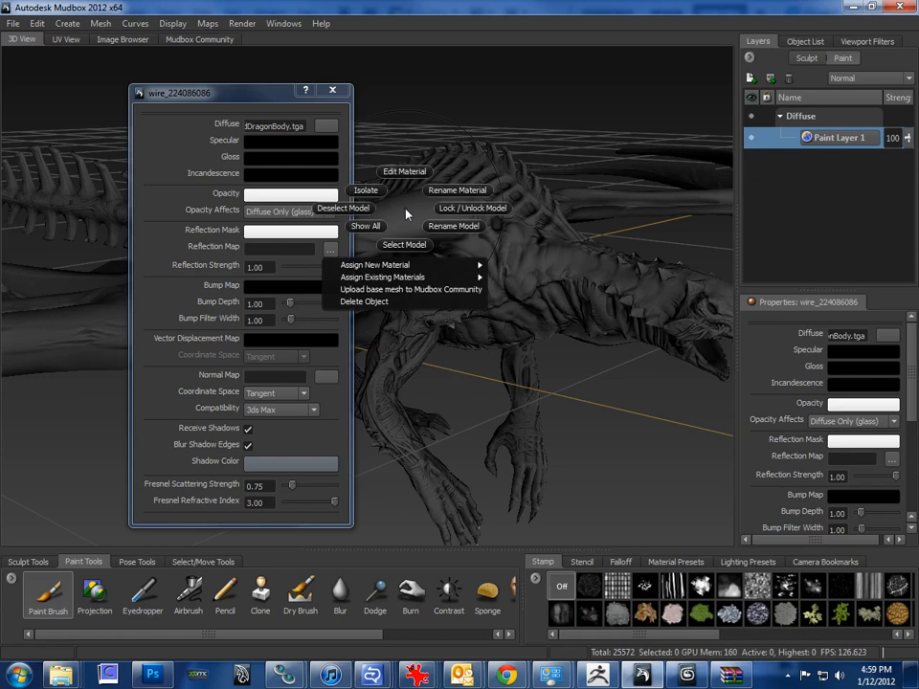
left_click(750, 59)
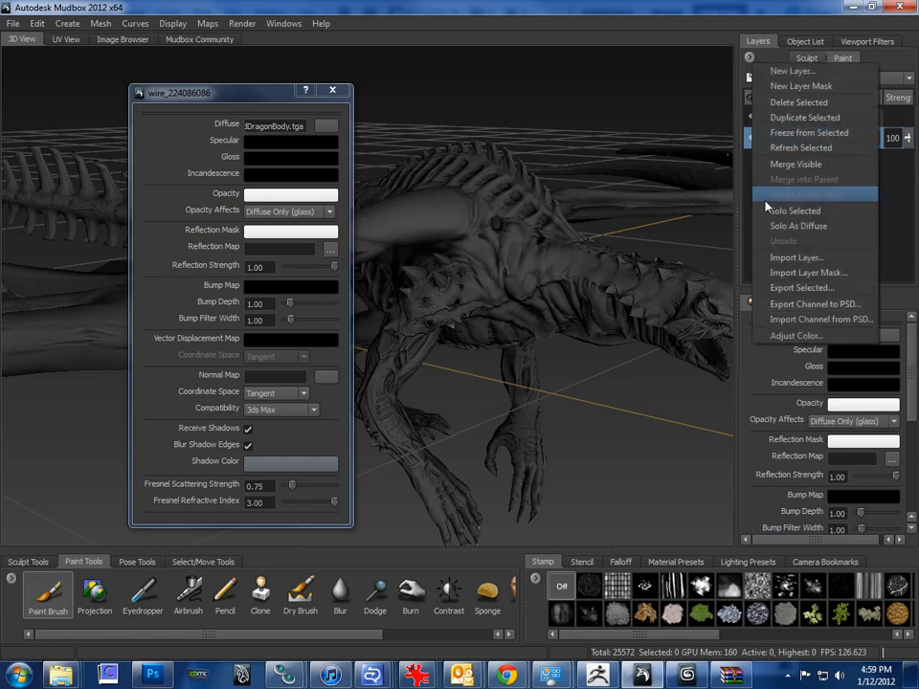
left_click(780, 372)
left_click(191, 355)
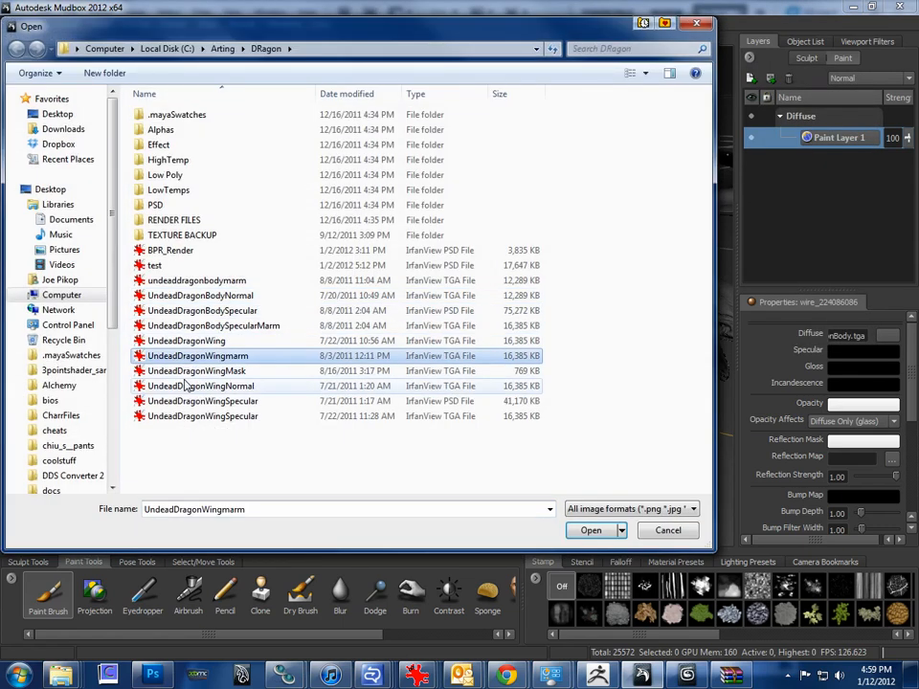
double_click(196, 386)
left_click(446, 336)
left_click(435, 419)
left_click(438, 335)
left_click(431, 403)
left_click(437, 356)
- Choose 3ds Max again as the normal map compatibility in the body's material settings
left_click_drag(728, 155, 579, 239, "alt")
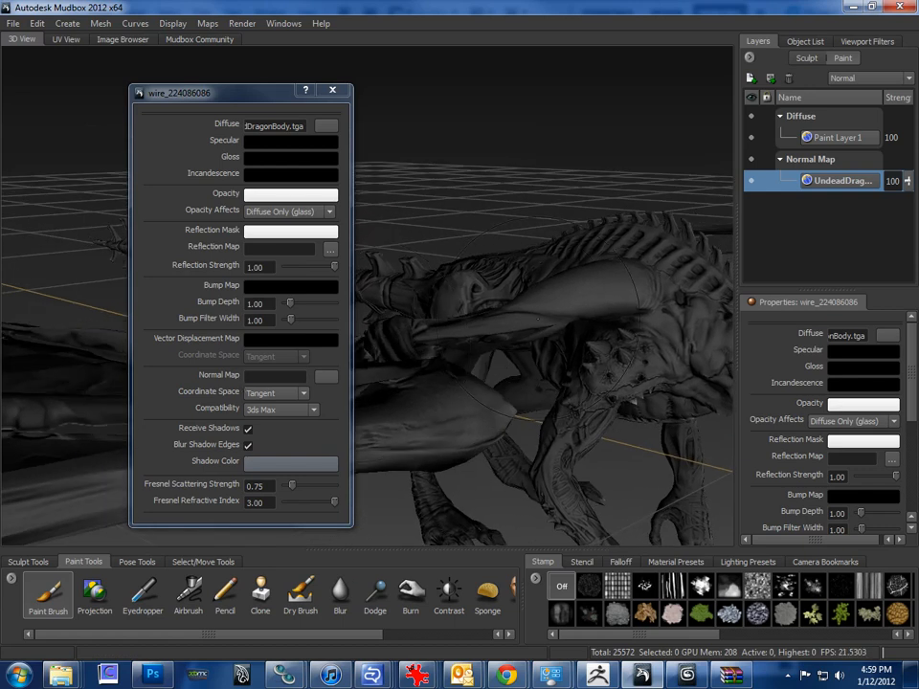
left_click(278, 410)
left_click(271, 426)
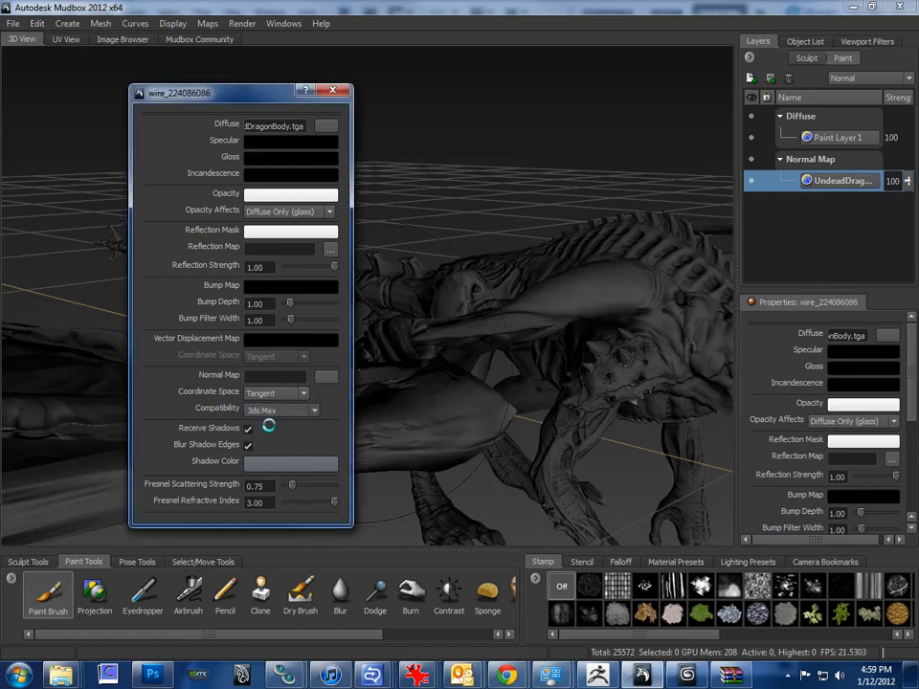
left_click(281, 410)
left_click(281, 433)
- Set the wing material's normal map compatibility to 3ds Max and close both material windows
right_click(601, 305)
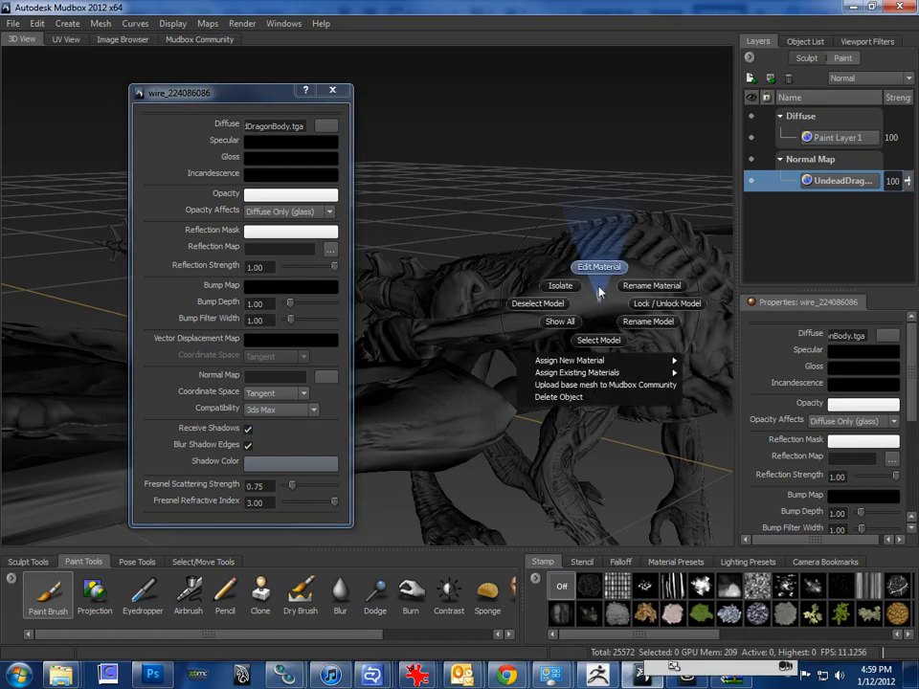
left_click(599, 267)
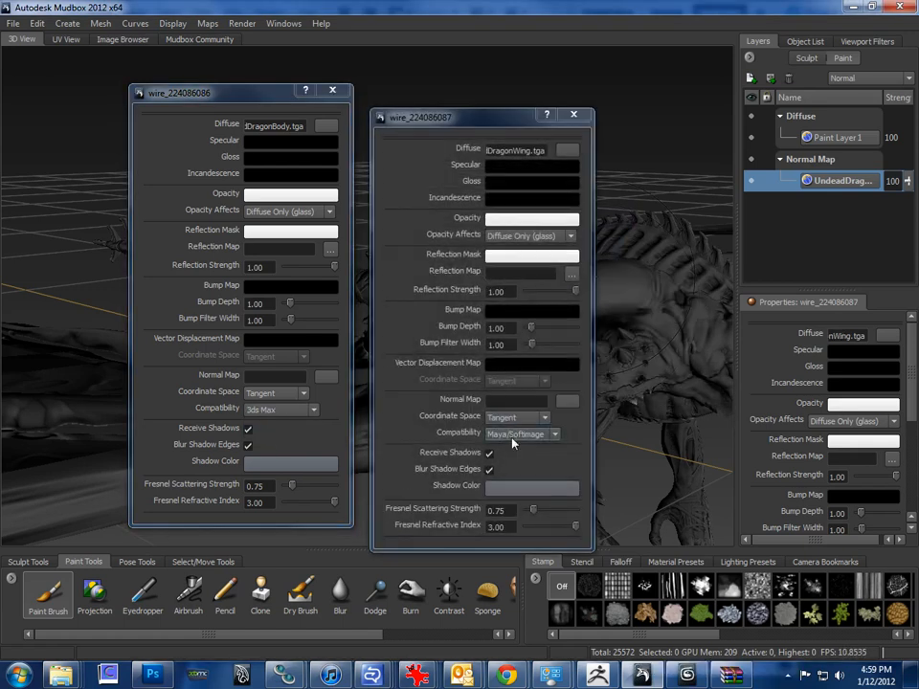
left_click(522, 434)
left_click(517, 456)
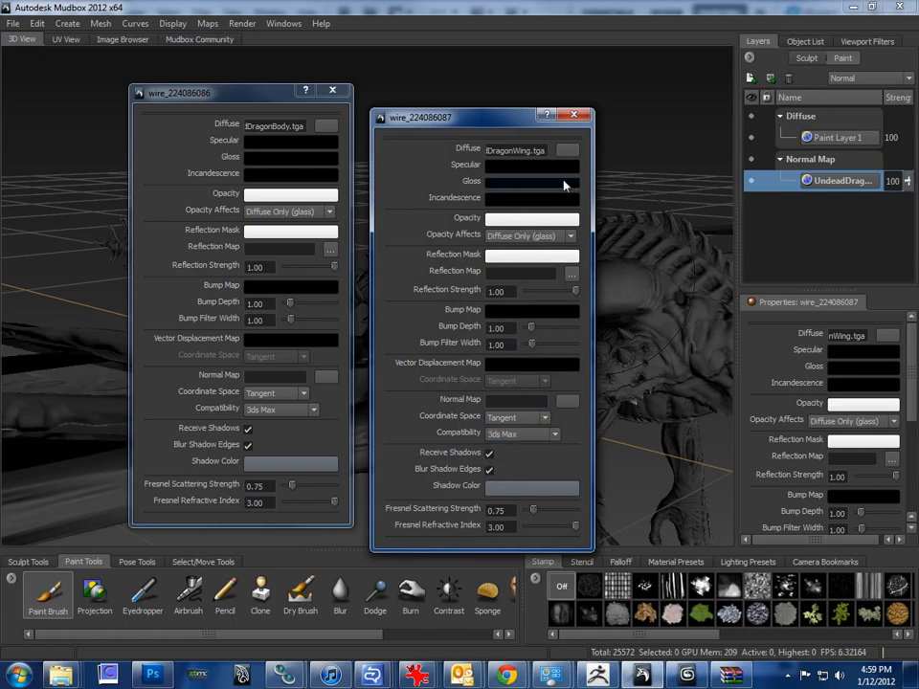
left_click(573, 115)
left_click(332, 90)
- With the body active, import the UndeadDragonWingSpecular TGA image as a paint layer using the Normal Map channel
left_click_drag(481, 170, 436, 226, "alt")
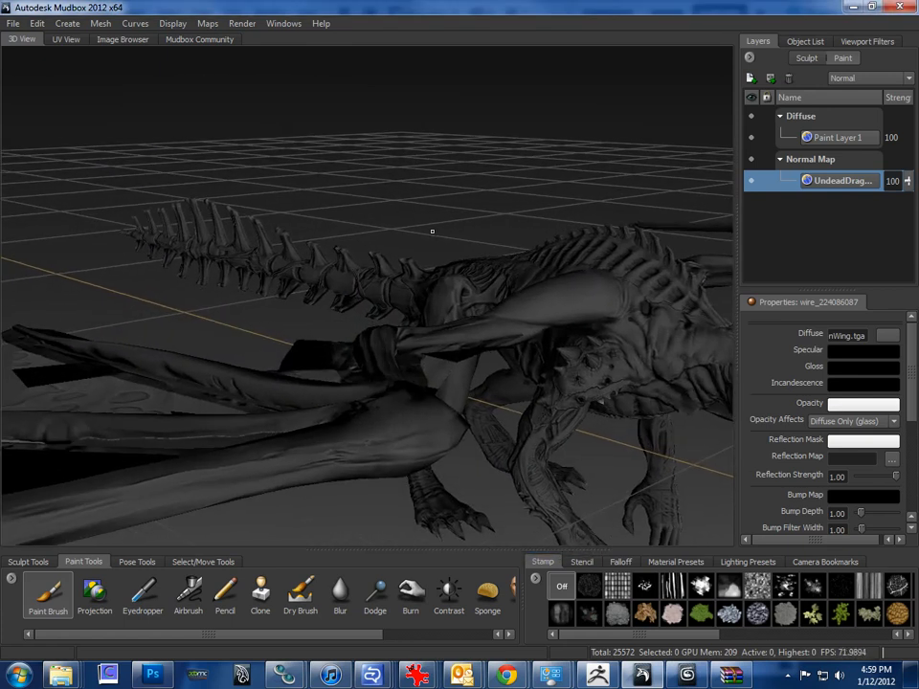
mouse_move(372, 347)
middle_mouse_down()
mouse_move(506, 368)
mouse_move(199, 348)
mouse_move(429, 309)
mouse_move(584, 305)
mouse_move(115, 305)
mouse_move(612, 302)
mouse_move(460, 349)
mouse_move(478, 375)
mouse_move(640, 364)
middle_mouse_up()
left_click_drag(581, 399, 483, 311, "alt")
right_click_drag(482, 311, 522, 331, "alt")
mouse_move(503, 335)
middle_mouse_down()
mouse_move(192, 422)
mouse_move(309, 232)
mouse_move(276, 302)
middle_mouse_up()
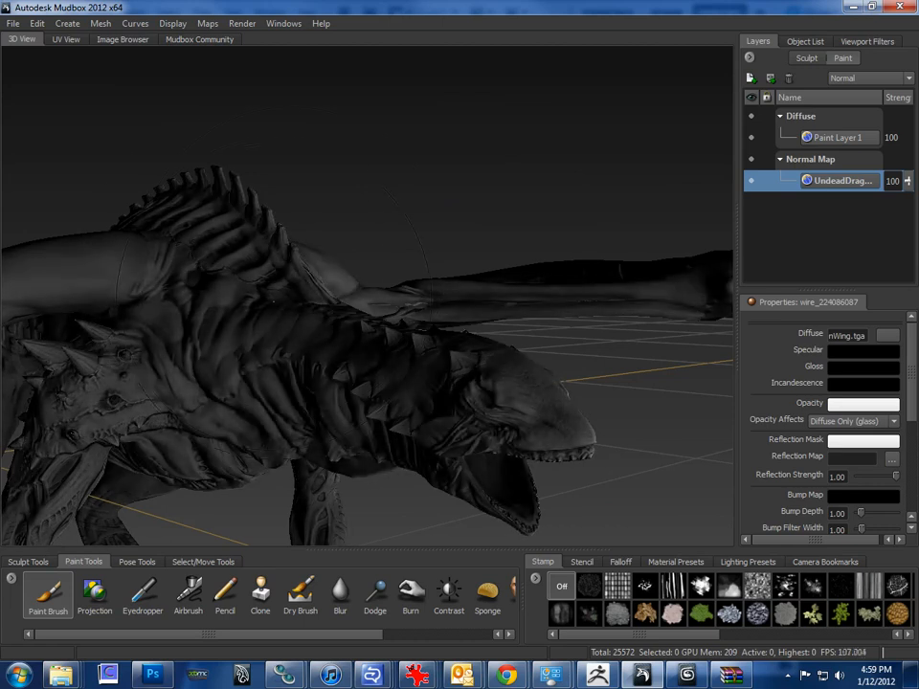
right_click_drag(441, 406, 436, 360)
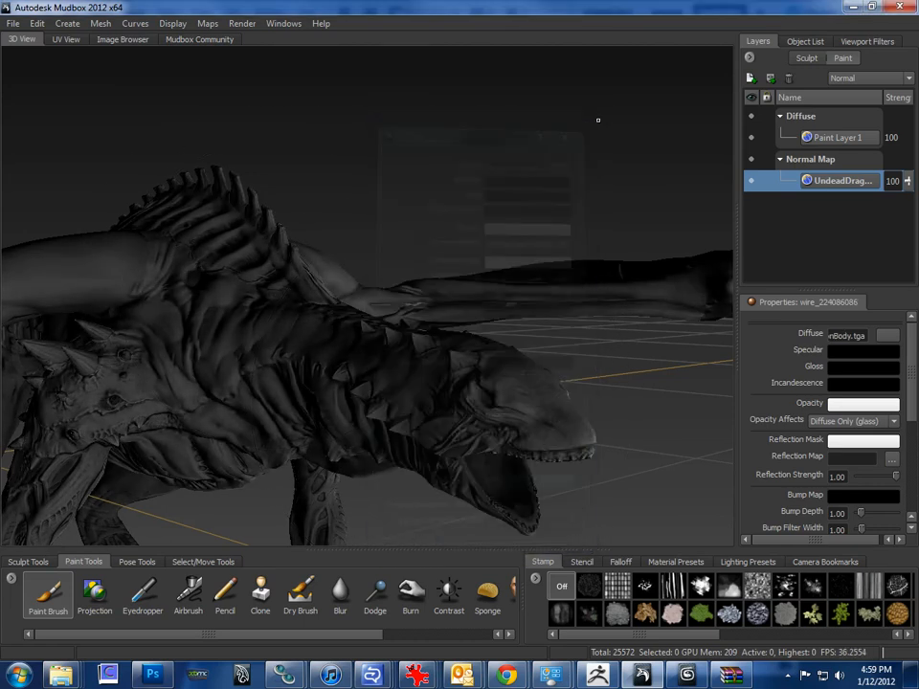
left_click(752, 76)
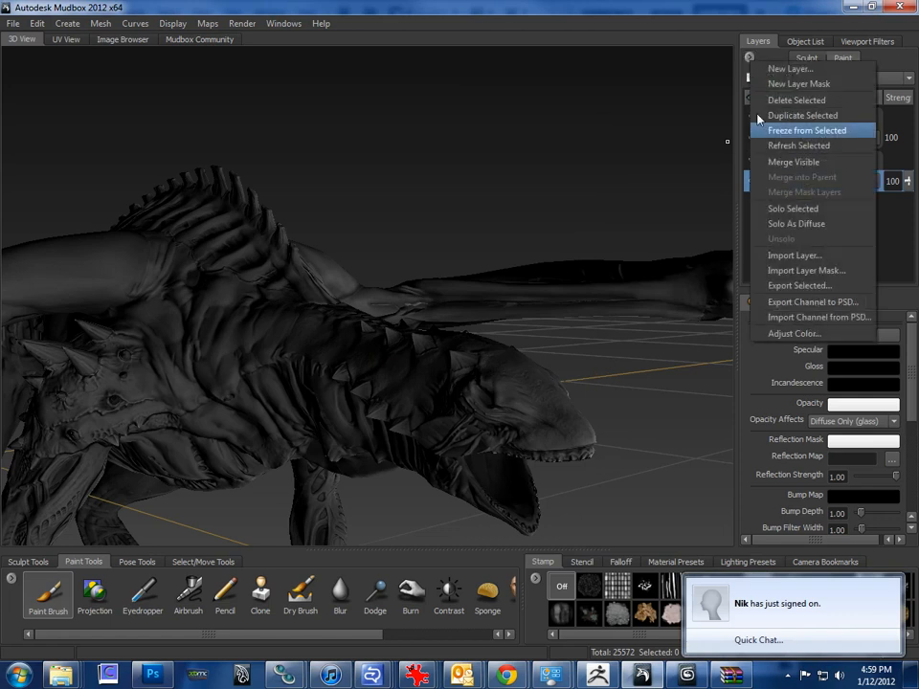
left_click(805, 269)
left_click(199, 416)
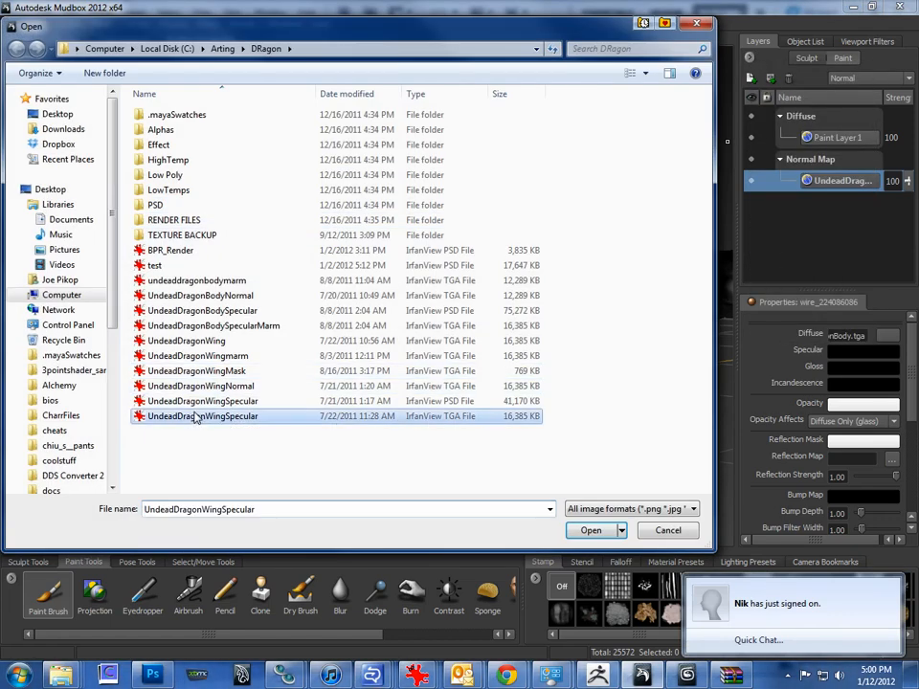
double_click(194, 418)
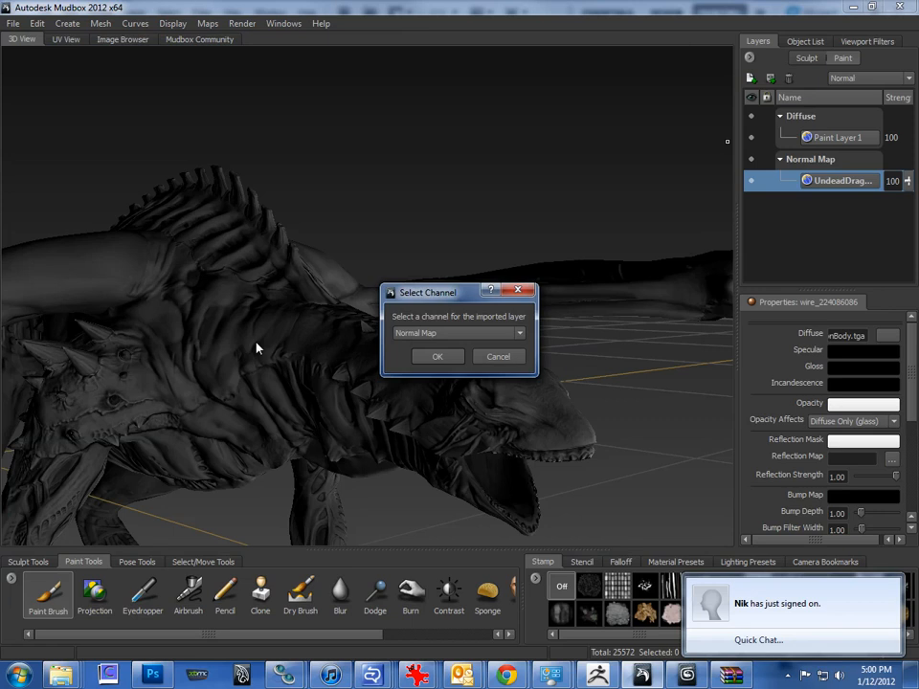
left_click(436, 356)
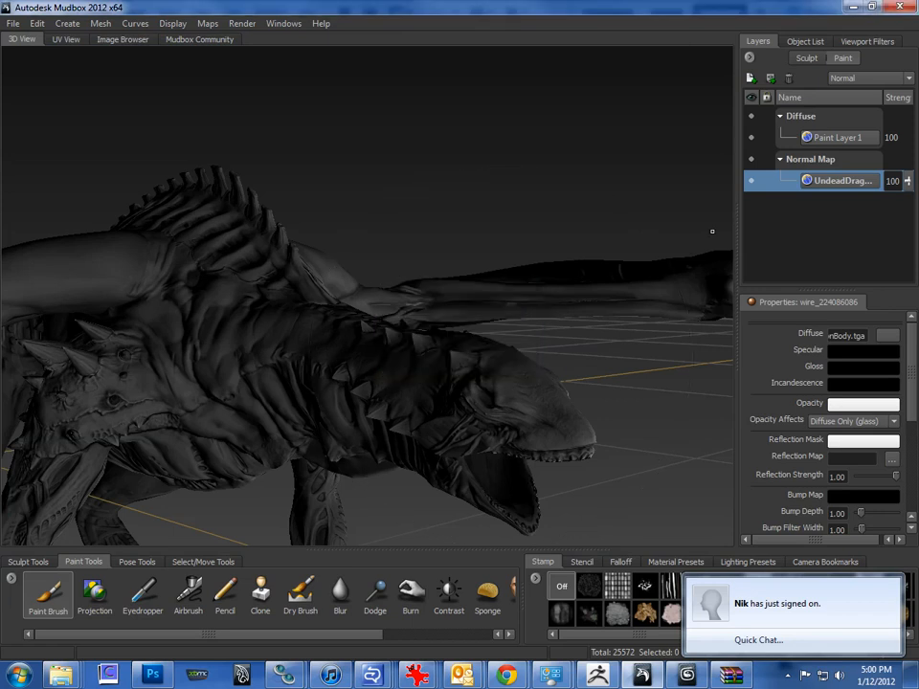
- Import the UndeadDragonBodySpecularMarm image as a paint layer in the body's Specular channel
left_click(749, 59)
left_click(776, 319)
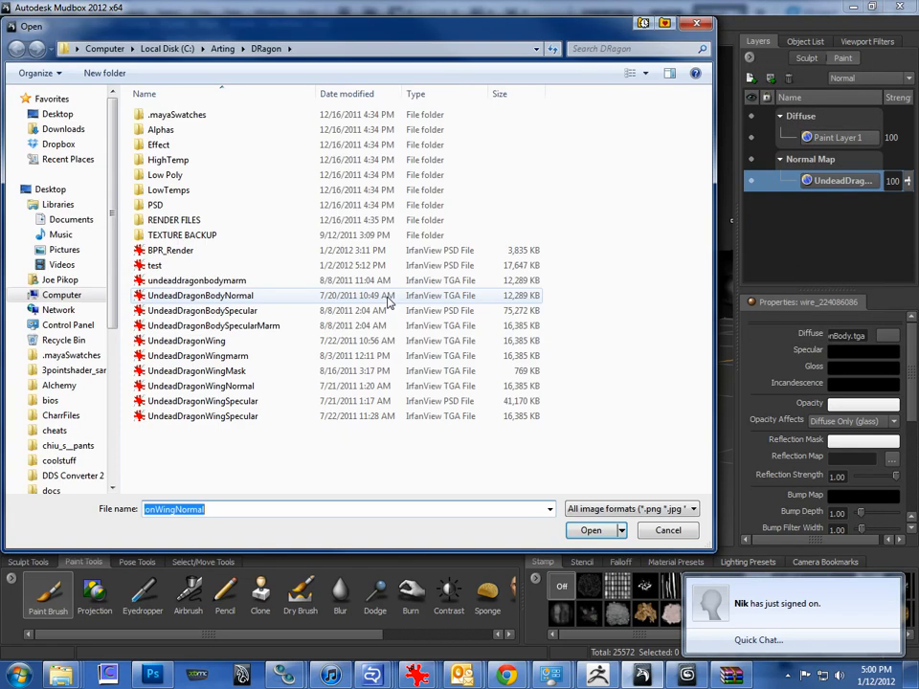
double_click(247, 325)
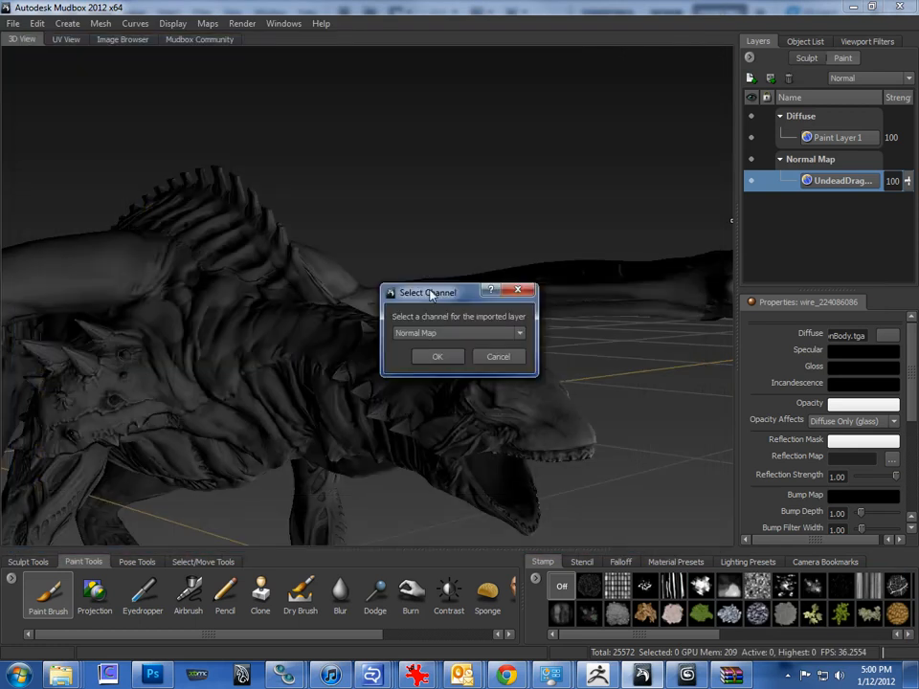
left_click(450, 333)
left_click(422, 351)
left_click(431, 356)
left_click_drag(425, 367, 486, 391, "alt")
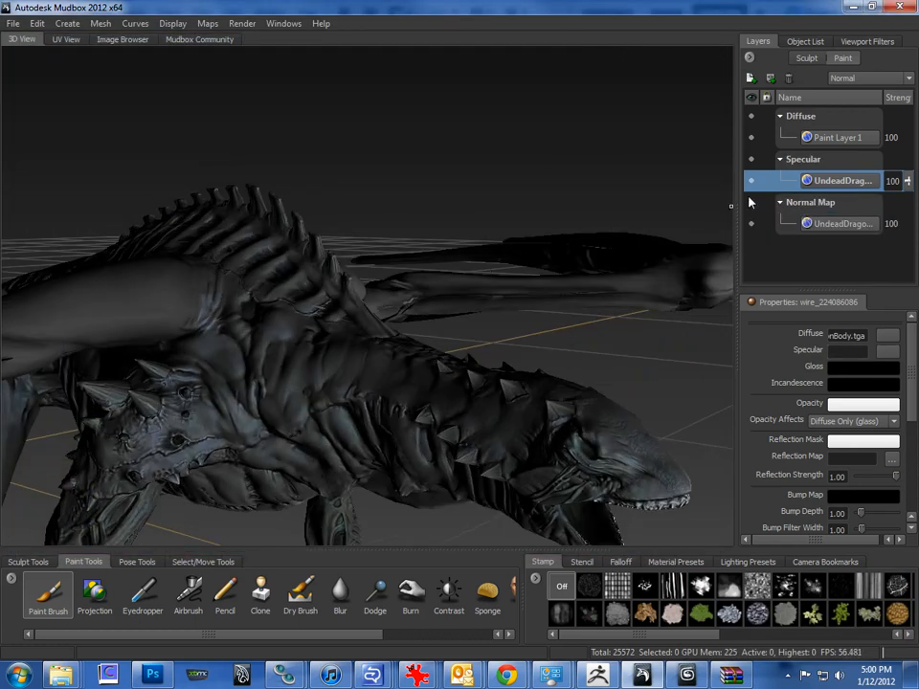
- Make the wing active and import the UndeadDragonWingSpecular TGA image as a paint layer in its Specular channel
right_click(191, 281)
left_click(183, 278)
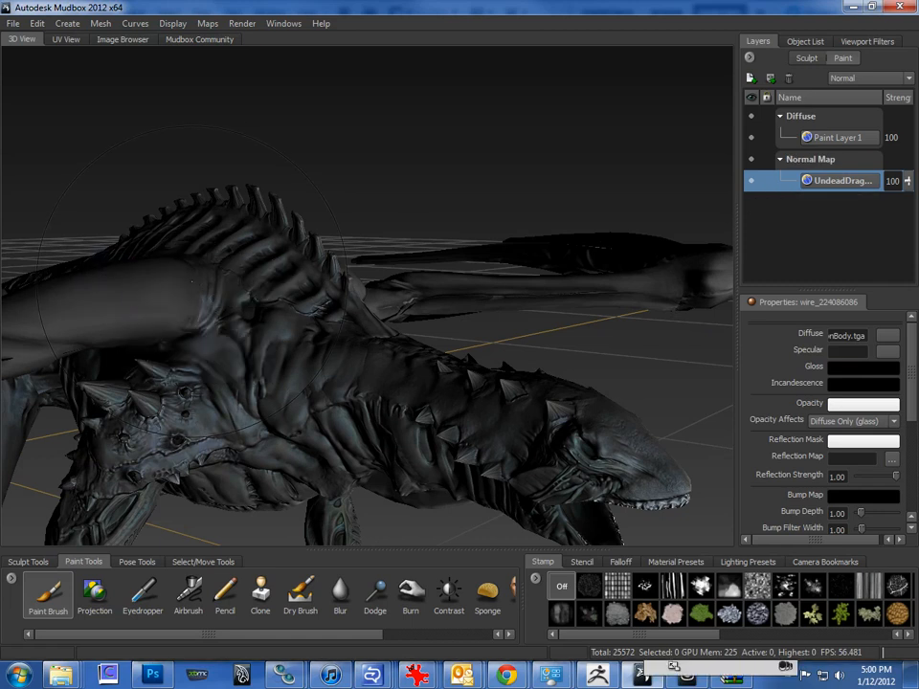
left_click(749, 58)
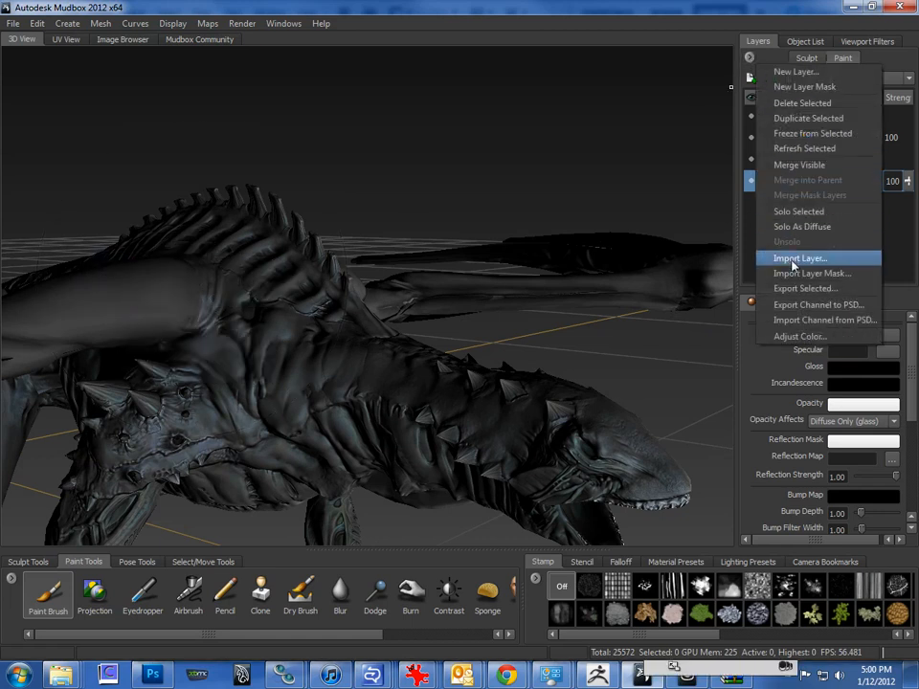
left_click(772, 255)
double_click(239, 416)
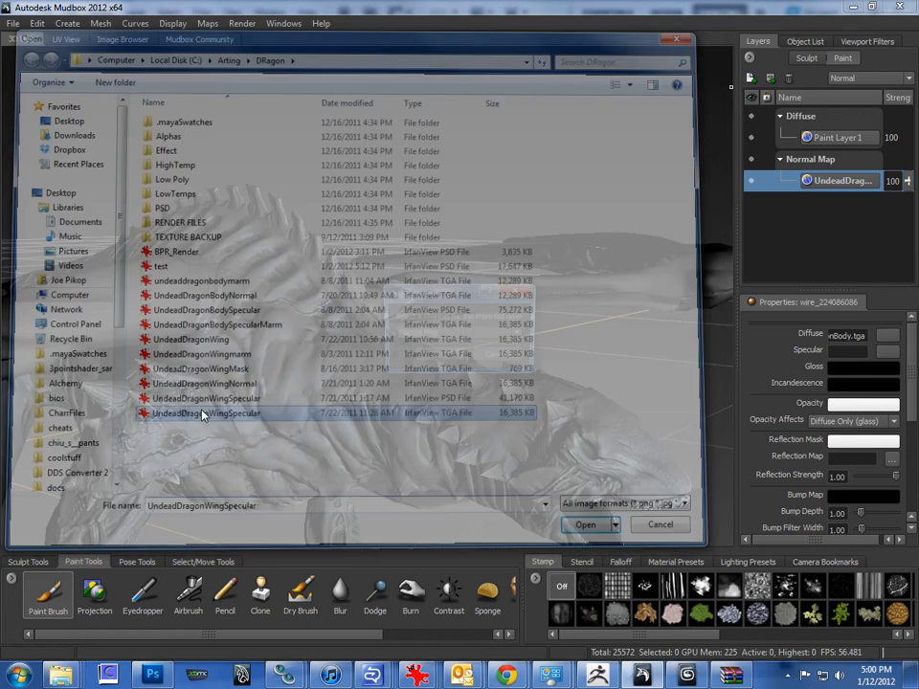
left_click(450, 333)
left_click(425, 356)
left_click(437, 358)
- Examine the specular highlights on the dragon's body, head and wings from several angles
left_click_drag(243, 428, 375, 493, "alt")
left_click_drag(370, 340, 263, 307, "alt")
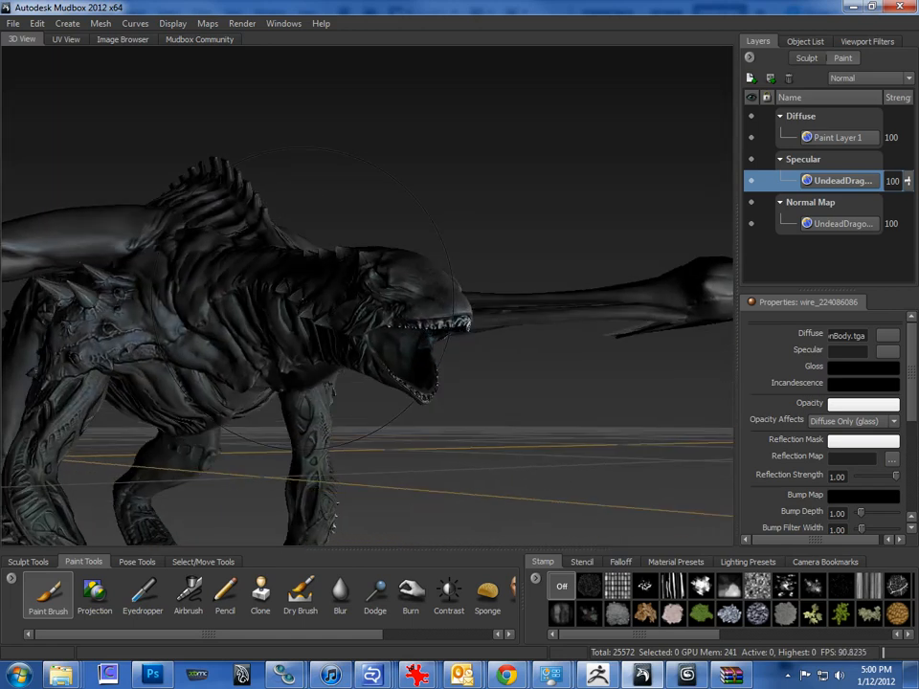
right_click_drag(263, 306, 348, 321, "alt")
left_click_drag(348, 320, 427, 324, "alt")
right_click_drag(427, 324, 321, 317, "alt")
left_click_drag(321, 318, 285, 314, "alt")
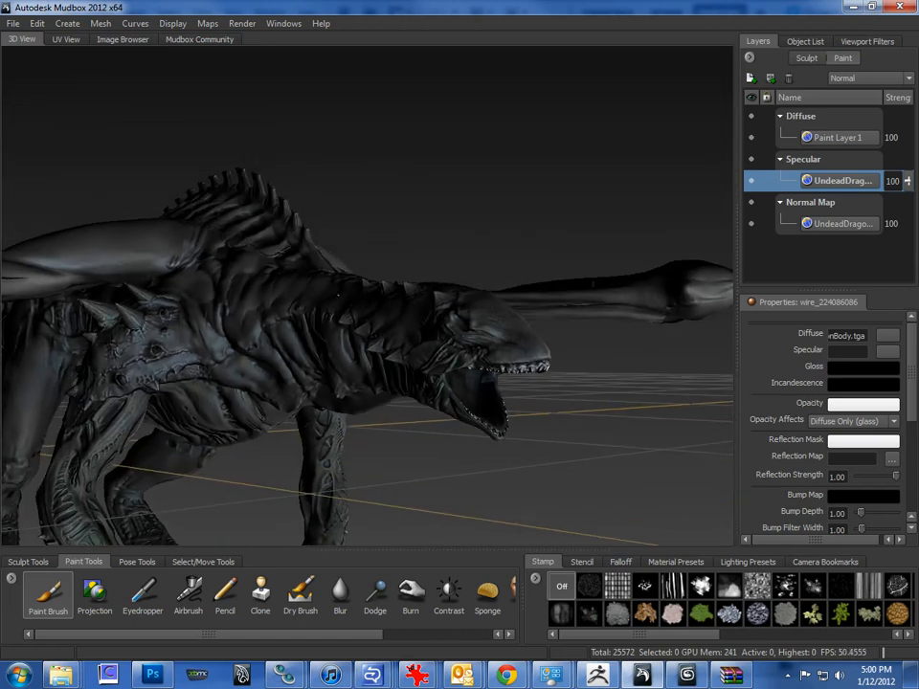
right_click_drag(285, 314, 328, 315, "alt")
left_click_drag(327, 314, 368, 314, "alt")
mouse_move(370, 314)
middle_mouse_down()
mouse_move(336, 111)
mouse_move(330, 220)
mouse_move(382, 61)
mouse_move(187, 62)
mouse_move(153, 96)
middle_mouse_up()
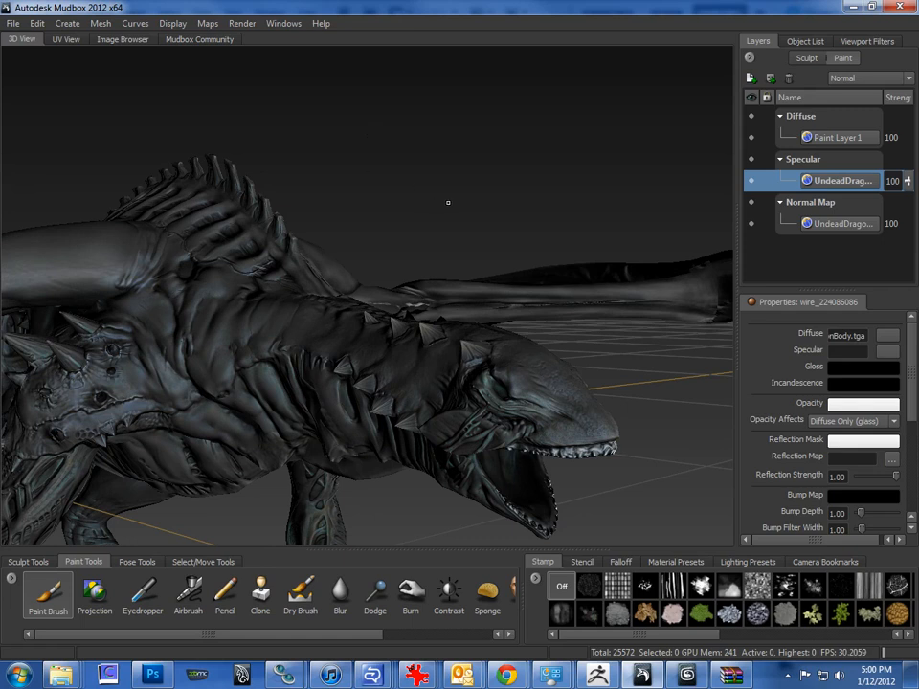
- Make Paint Layer 1 in the Diffuse channel the active layer for both the wing and the body
left_click(820, 139)
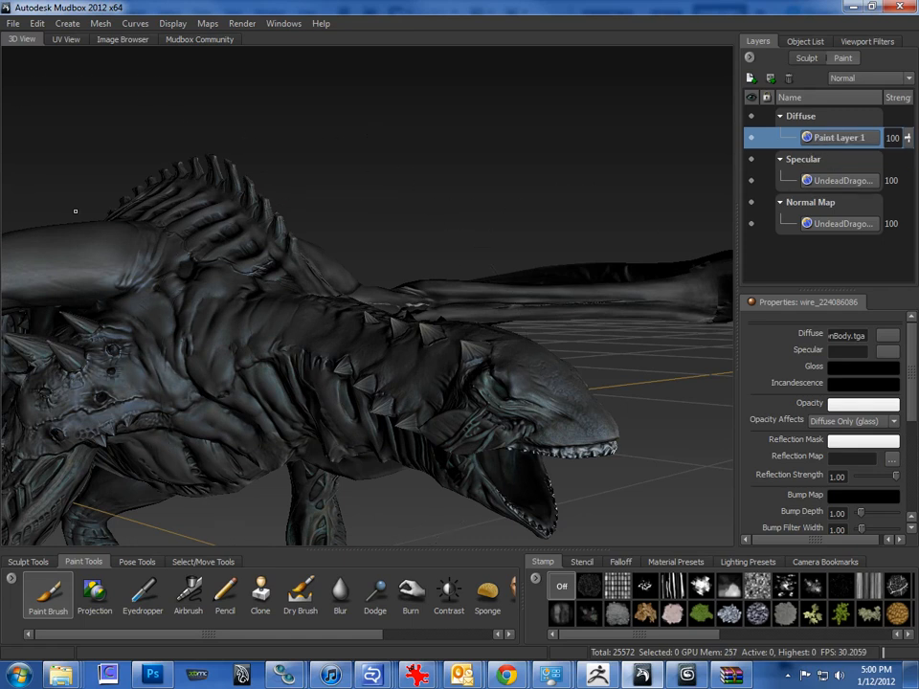
right_click_drag(76, 265, 100, 263)
mouse_move(466, 364)
right_mouse_down()
mouse_move(467, 350)
mouse_move(466, 364)
right_mouse_up()
left_click(790, 147)
left_click_drag(398, 116, 372, 134, "alt")
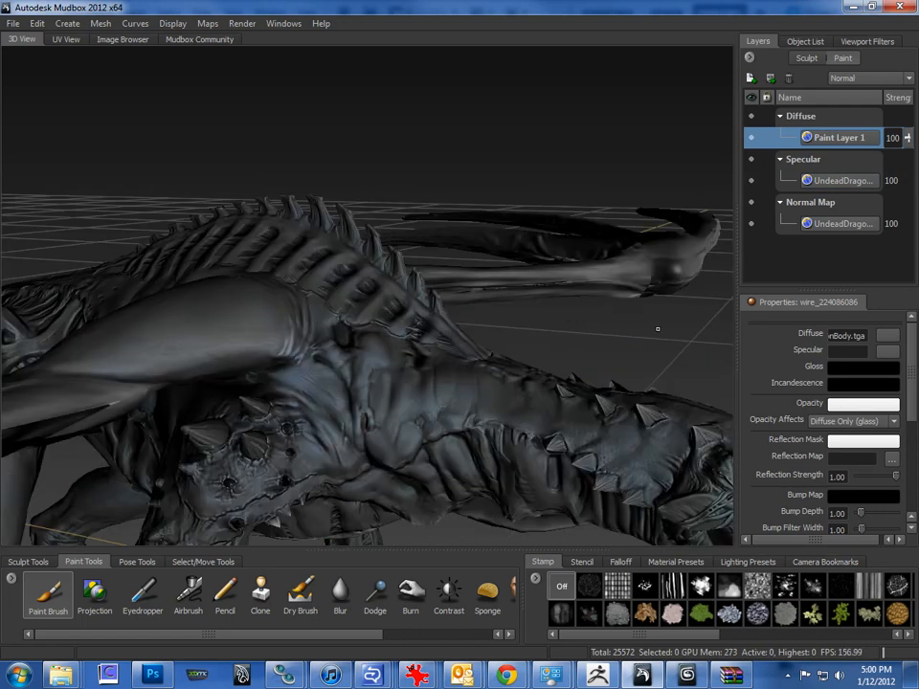
- Select the Paint Brush and set its colour to dark red
left_click(50, 593)
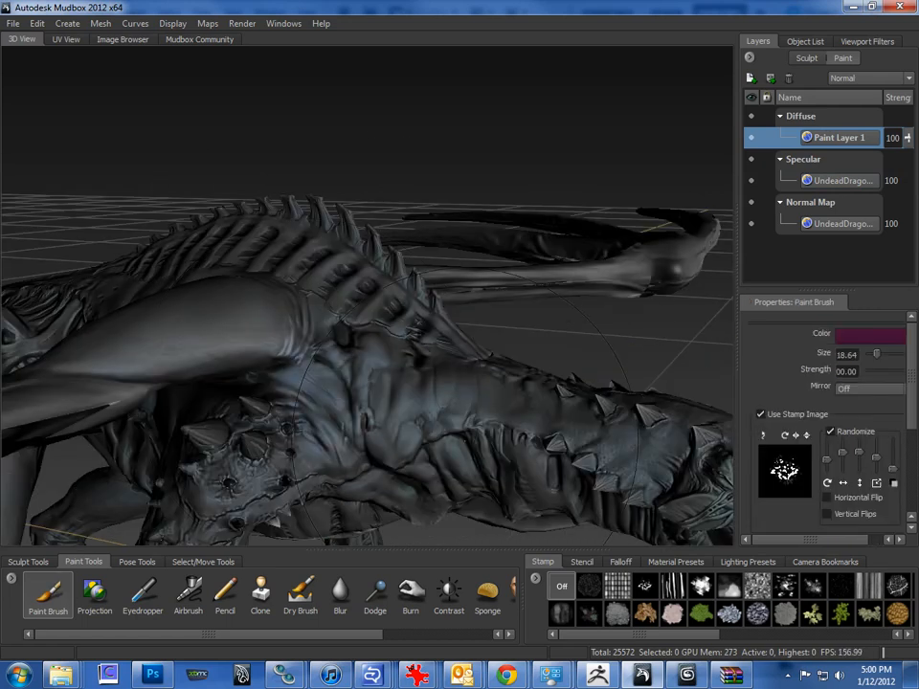
left_click(843, 335)
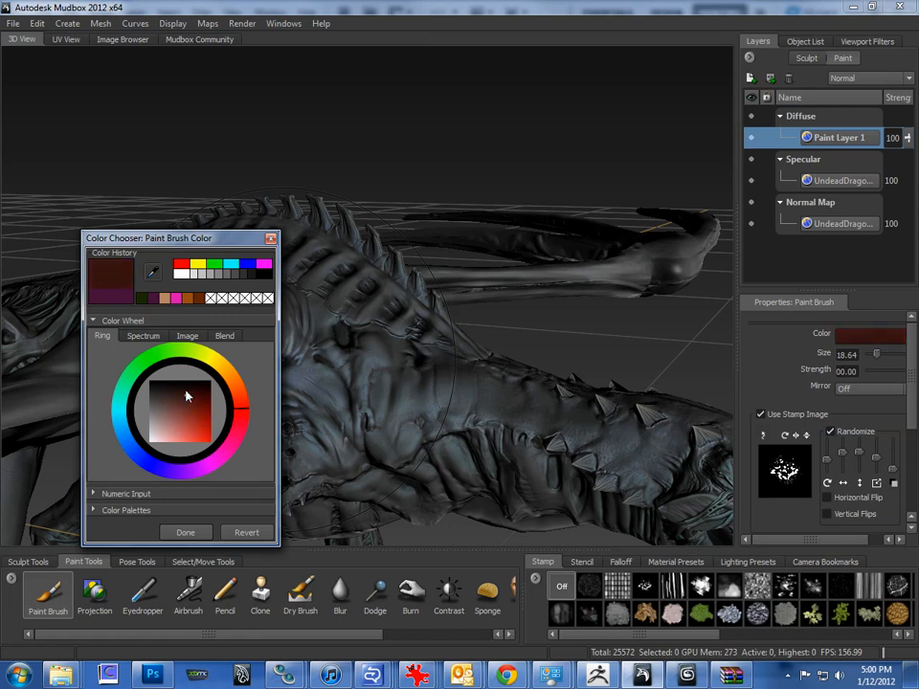
left_click(182, 533)
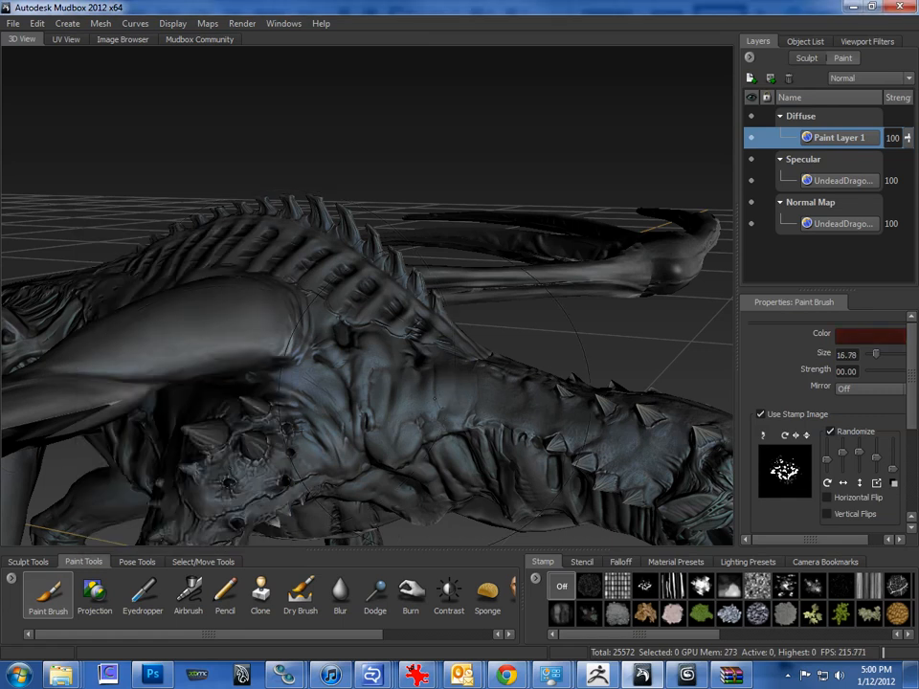
- Paint stamped dark red speckles along the dragon's neck, shoulders and wing roots, reducing the brush size to 3.45
mouse_move(426, 369)
left_mouse_down()
mouse_move(639, 484)
mouse_move(516, 391)
mouse_move(404, 367)
mouse_move(466, 361)
mouse_move(225, 320)
mouse_move(306, 309)
left_mouse_up()
left_click_drag(191, 209, 156, 209, "alt")
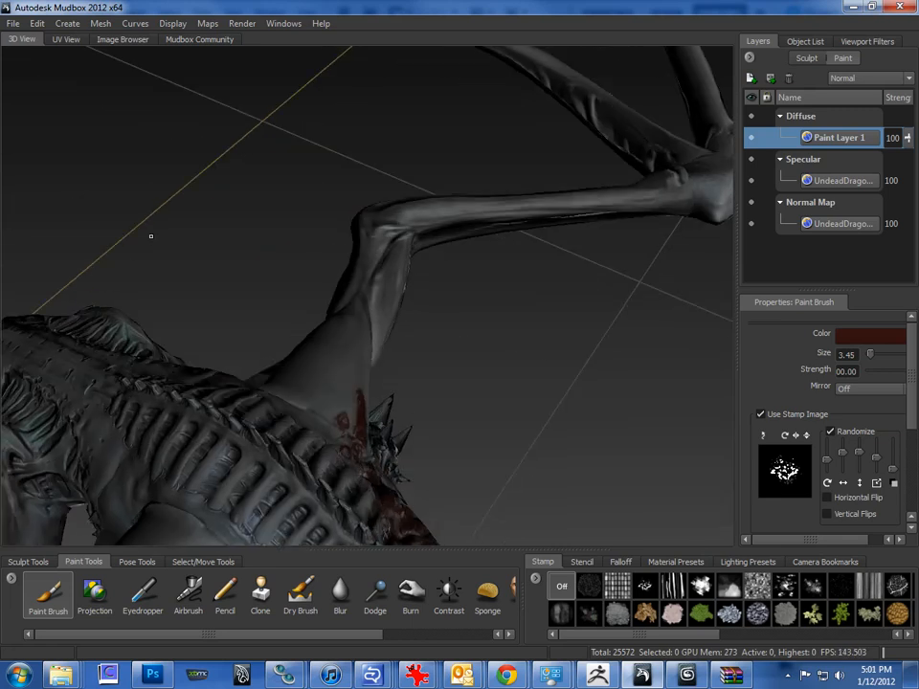
left_click_drag(220, 302, 295, 435, "alt")
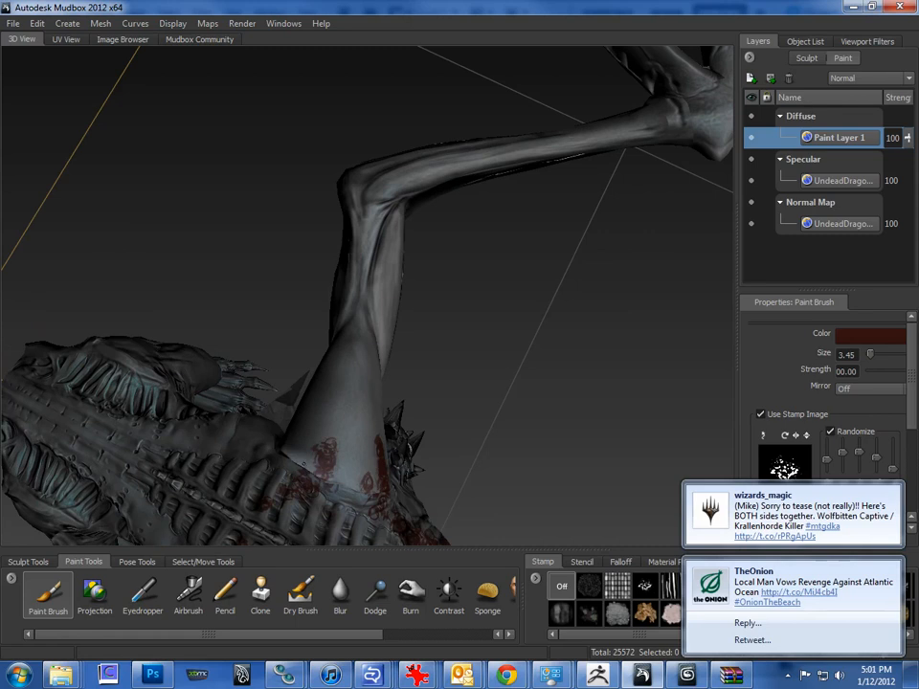
left_click_drag(258, 359, 219, 305, "alt")
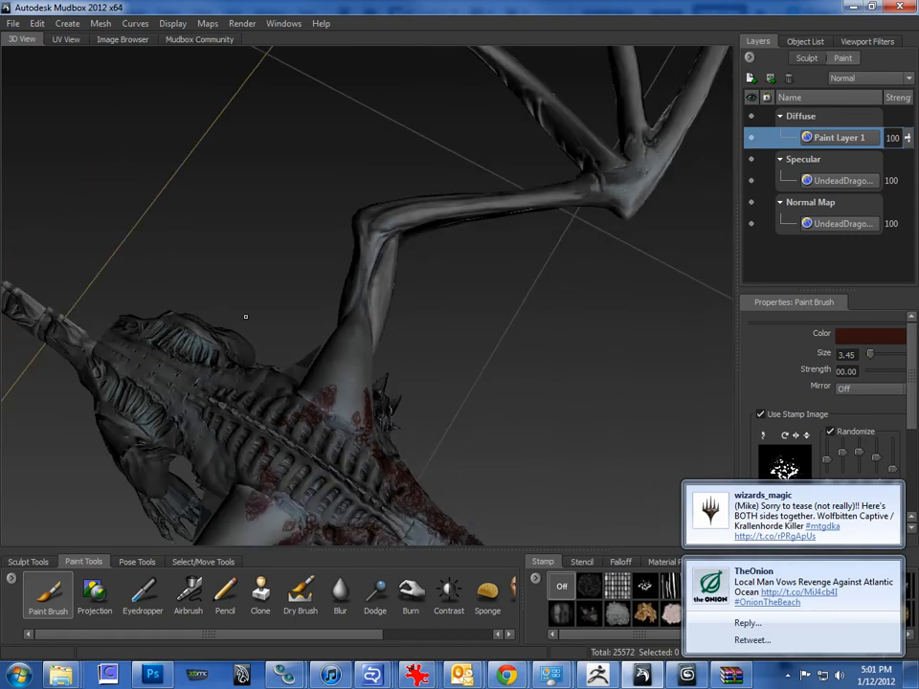
- Turn off the brush's stamp image and paint solid dark red strokes across the seams where both wings join the back
left_click(761, 415)
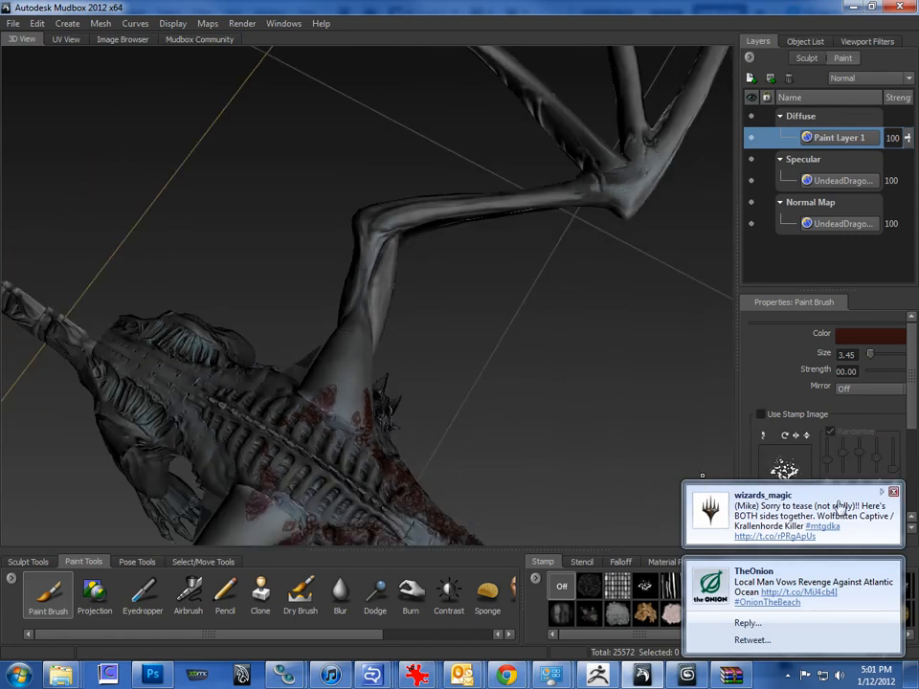
left_click(892, 495)
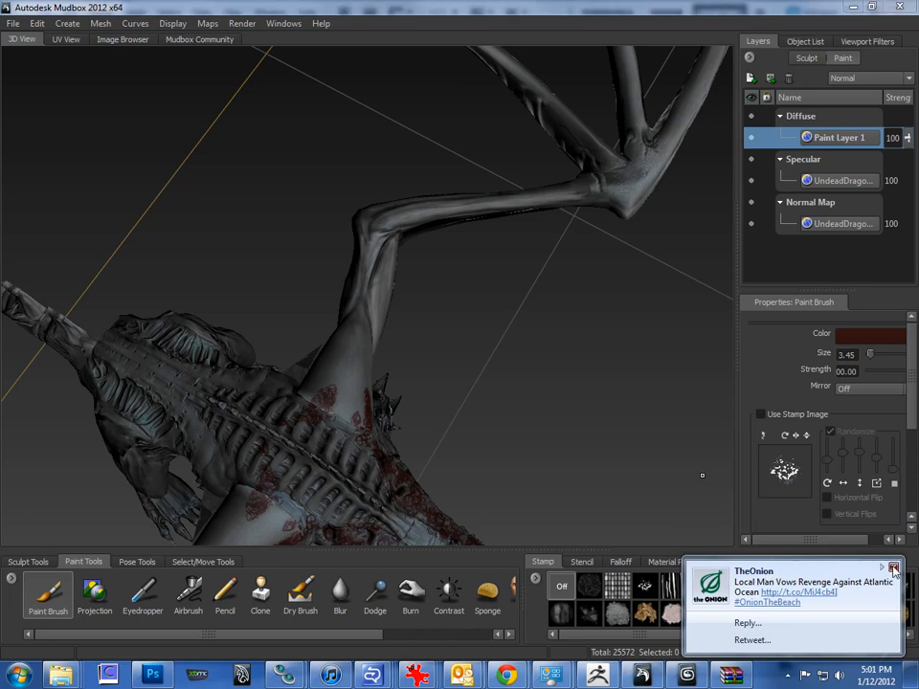
left_click(894, 569)
left_click_drag(533, 371, 422, 355, "alt")
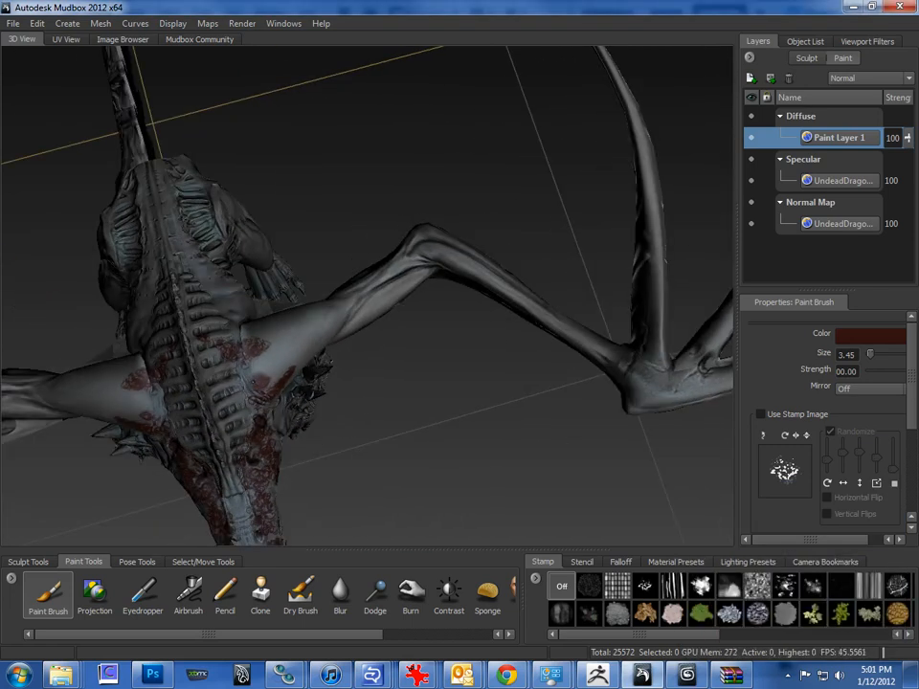
left_click_drag(251, 370, 254, 376)
left_click_drag(143, 367, 153, 417)
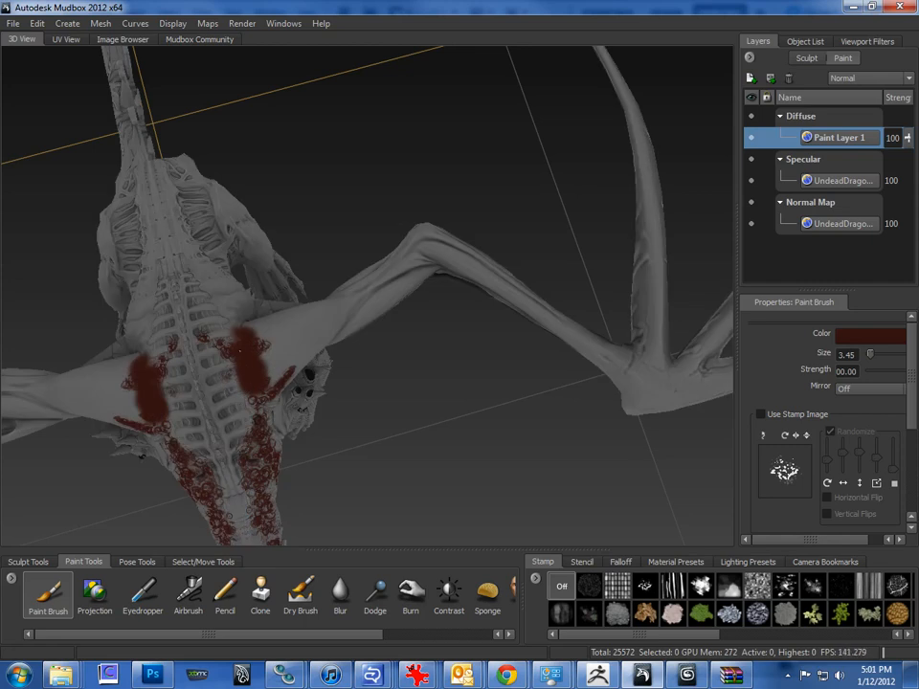
mouse_move(277, 380)
left_mouse_down()
mouse_move(253, 358)
mouse_move(272, 359)
mouse_move(273, 340)
mouse_move(306, 330)
mouse_move(281, 352)
left_mouse_up()
- Enlarge the brush to about 5.56 and cover the dragon's back, neck, head, tail base and upper wing arms in solid dark red
key("b")
left_click_drag(375, 431, 224, 350, "alt")
left_click_drag(216, 266, 191, 308)
mouse_move(139, 244)
left_mouse_down()
mouse_move(57, 379)
mouse_move(34, 436)
mouse_move(43, 459)
left_mouse_up()
left_click_drag(59, 403, 101, 364)
mouse_move(95, 255)
left_mouse_down()
mouse_move(145, 165)
mouse_move(109, 203)
left_mouse_up()
left_click_drag(158, 312, 225, 226)
left_click_drag(412, 272, 250, 308, "alt")
mouse_move(366, 274)
left_mouse_down()
mouse_move(347, 255)
mouse_move(355, 244)
mouse_move(346, 192)
left_mouse_up()
left_click_drag(422, 239, 297, 222, "alt")
mouse_move(505, 192)
left_mouse_down()
mouse_move(429, 169)
mouse_move(506, 163)
mouse_move(536, 189)
mouse_move(636, 236)
left_mouse_up()
left_click_drag(636, 235, 539, 193)
left_click_drag(667, 243, 643, 353, "alt")
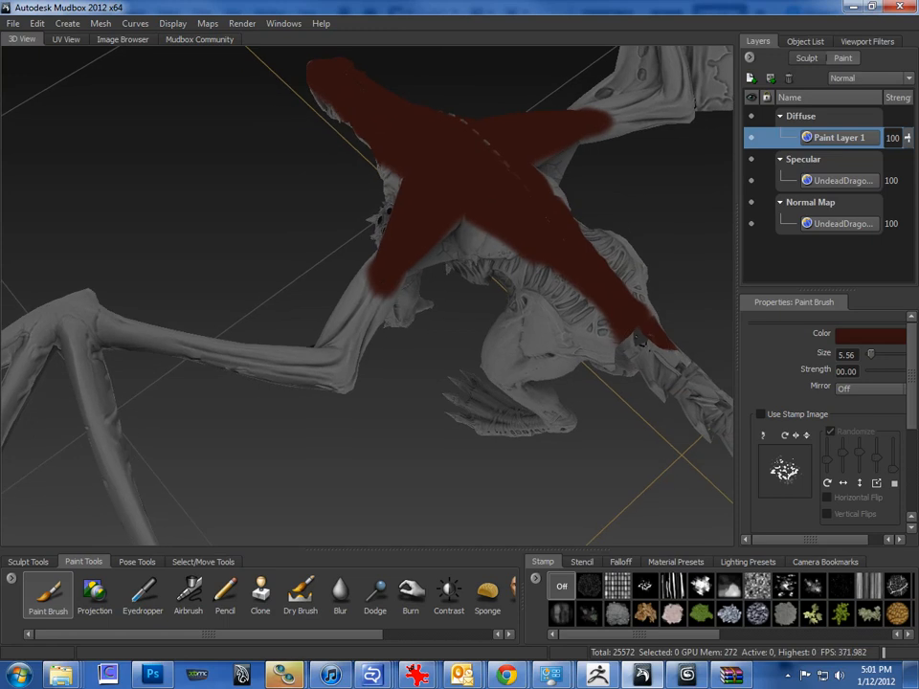
- Reduce the brush size to 2.93 and extend the dark red down the dragon's flank and wing shoulder
mouse_move(553, 303)
left_mouse_down("alt")
mouse_move(221, 388)
mouse_move(242, 368)
mouse_move(280, 358)
mouse_move(192, 376)
mouse_move(249, 383)
mouse_move(234, 396)
mouse_move(139, 413)
mouse_move(198, 411)
left_mouse_up("alt")
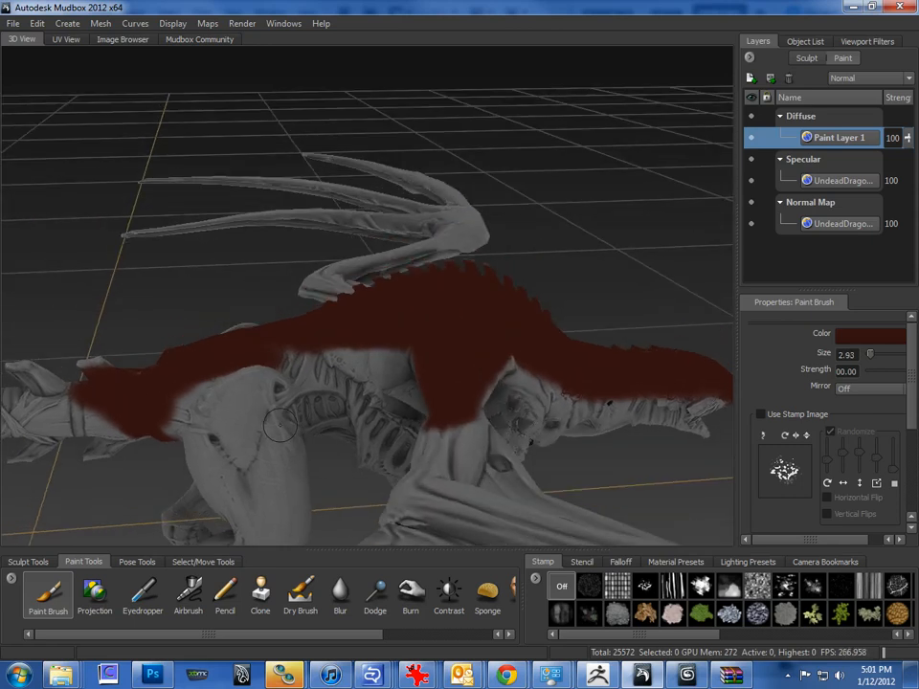
left_click_drag(439, 464, 402, 369)
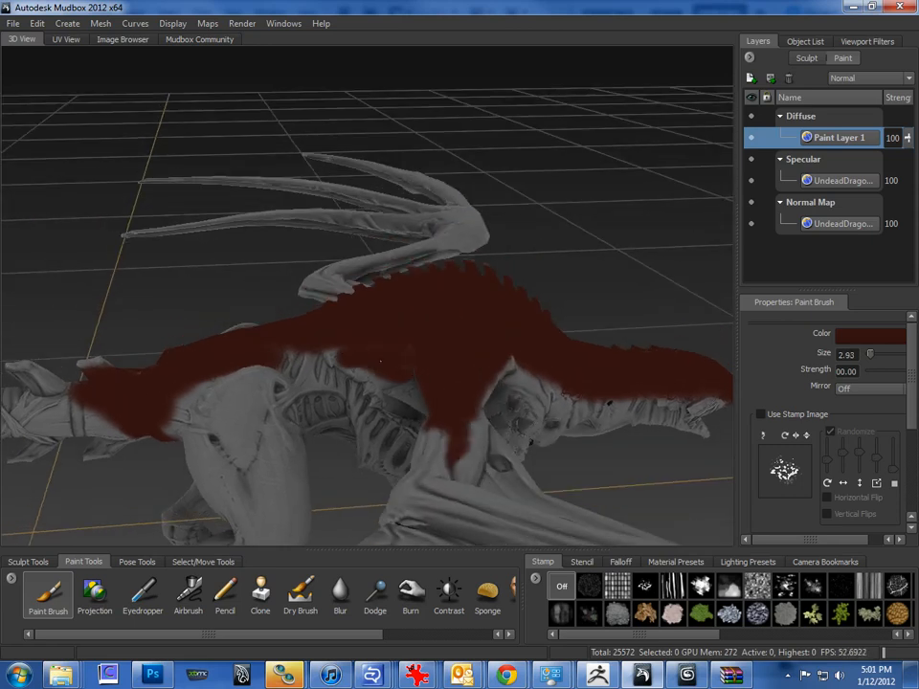
left_click_drag(342, 354, 350, 379, "alt")
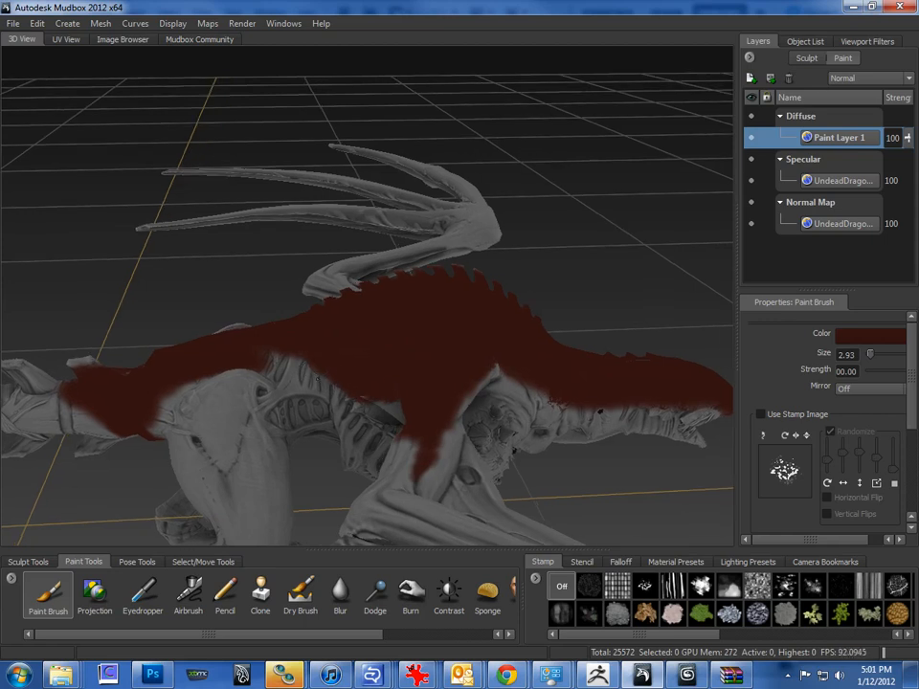
left_click_drag(350, 378, 368, 365, "alt")
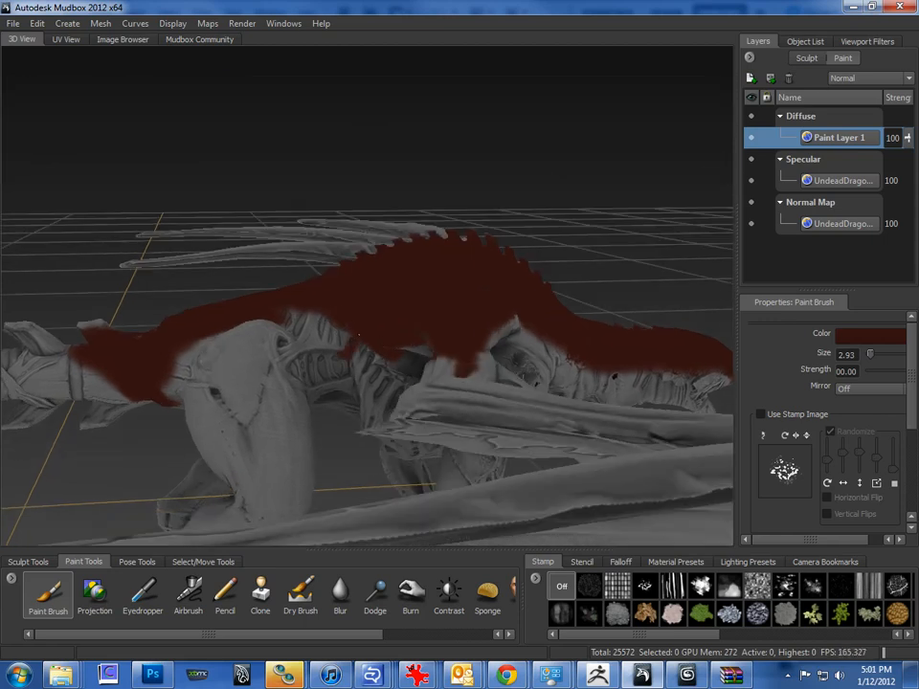
- Paint dark red strokes across the underside of the wing and belly
mouse_move(292, 381)
left_mouse_down("alt")
mouse_move(267, 394)
mouse_move(681, 247)
left_mouse_up("alt")
mouse_move(405, 284)
left_mouse_down("alt")
mouse_move(349, 361)
mouse_move(347, 311)
mouse_move(316, 354)
mouse_move(242, 353)
left_mouse_up("alt")
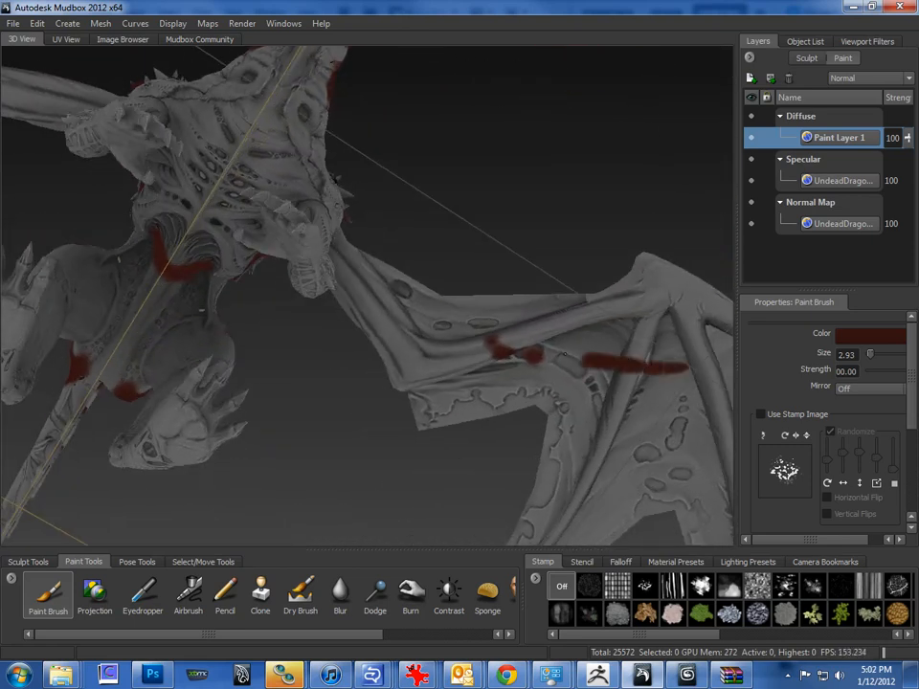
left_click_drag(684, 367, 5, 304)
- Switch off flat lighting and view the painted dragon with full shading from the front
mouse_move(345, 443)
left_mouse_down("alt")
mouse_move(206, 413)
mouse_move(211, 431)
mouse_move(195, 376)
mouse_move(230, 364)
mouse_move(295, 460)
mouse_move(271, 410)
mouse_move(313, 435)
left_mouse_up("alt")
key("q")
right_click_drag(312, 435, 392, 450, "alt")
mouse_move(238, 450)
left_mouse_down()
mouse_move(176, 459)
mouse_move(117, 483)
mouse_move(255, 454)
mouse_move(193, 416)
mouse_move(143, 443)
left_mouse_up()
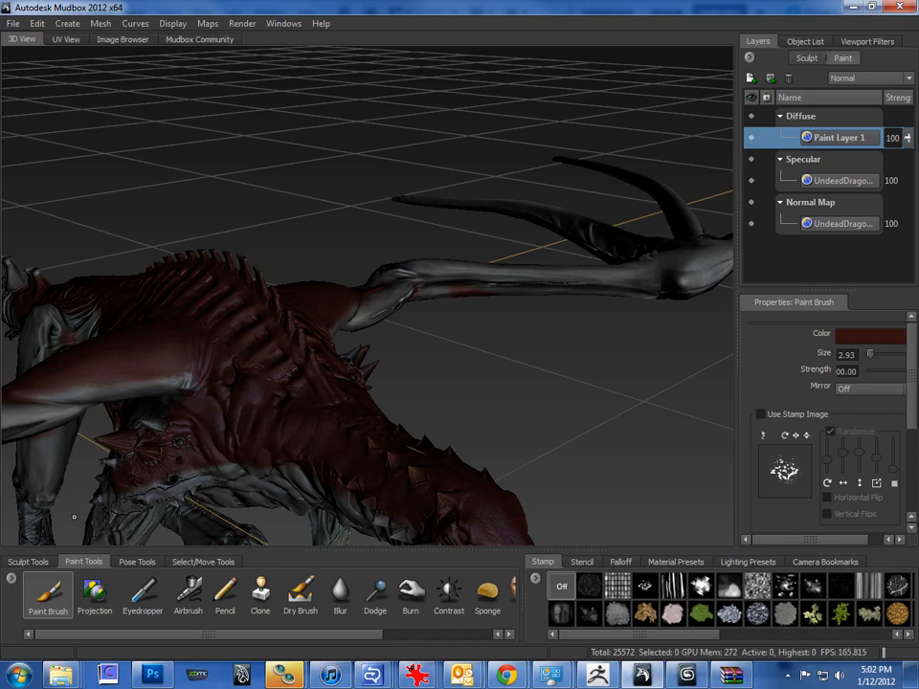
- Set the Paint Brush colour to a very dark brown
left_click(846, 337)
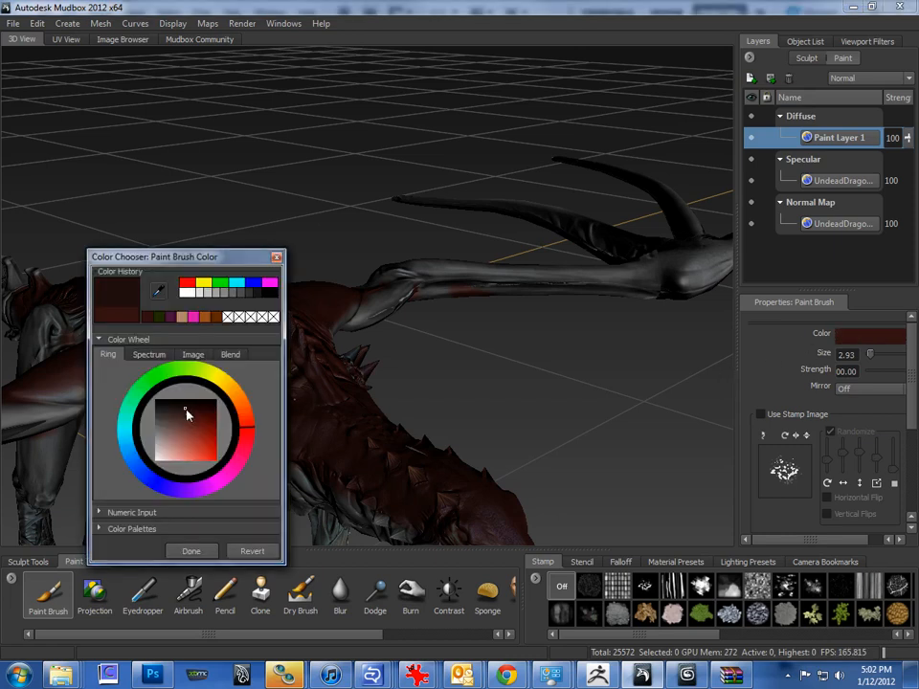
left_click(193, 406)
left_click_drag(245, 427, 243, 402)
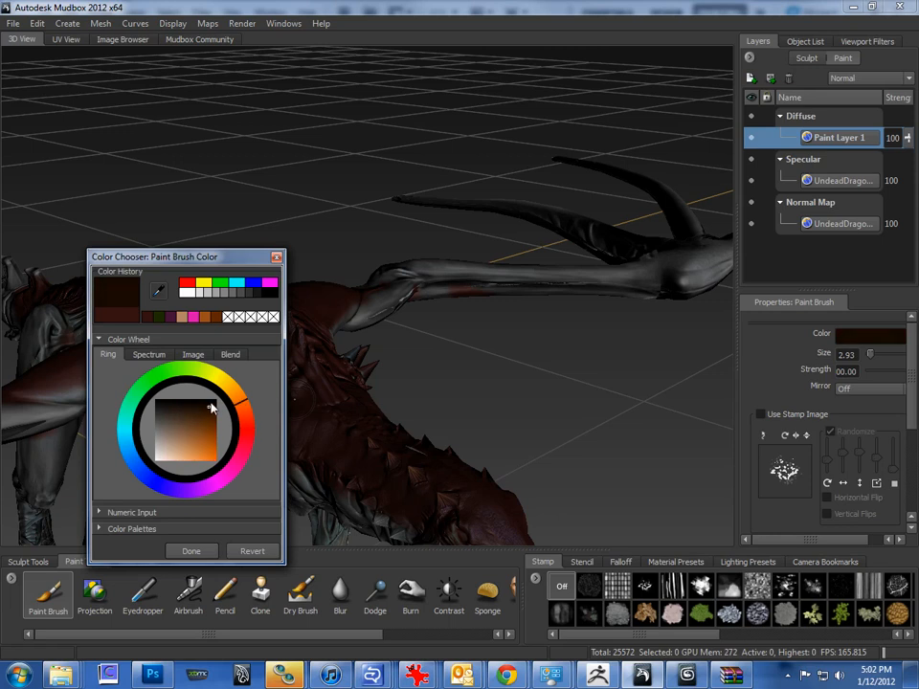
left_click(187, 549)
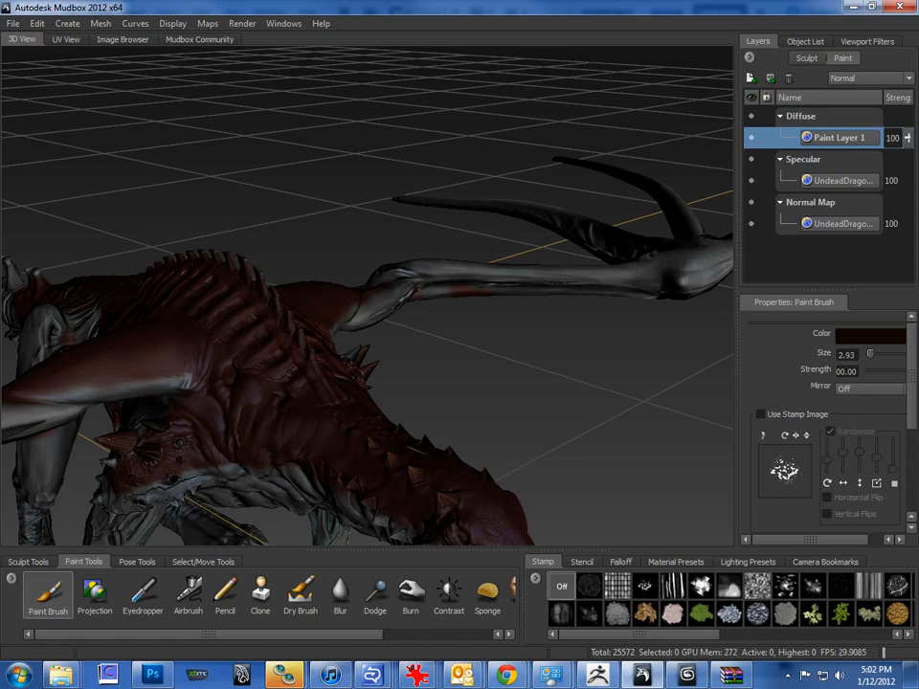
- Paint the row of spines along the dragon's back dark brown
left_click_drag(360, 362, 361, 440, "alt")
left_click_drag(170, 275, 173, 237, "alt")
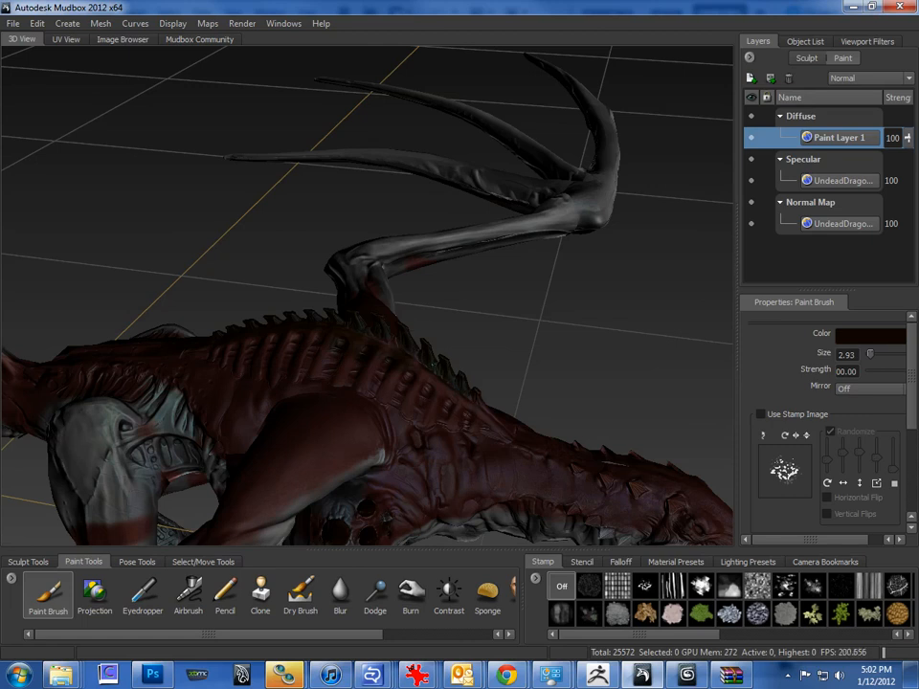
left_click_drag(454, 375, 392, 364, "alt")
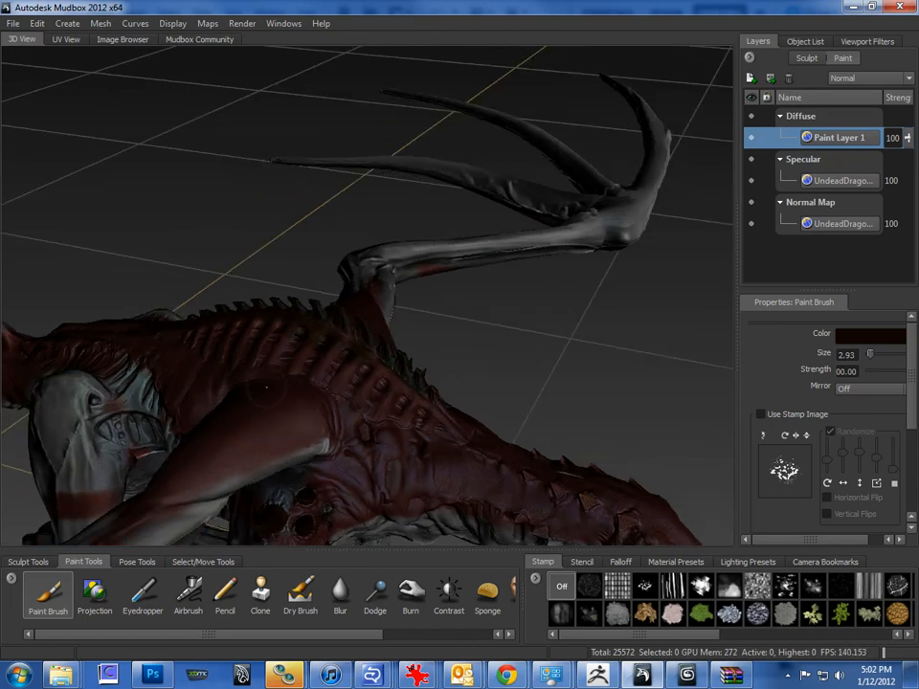
- Make the body's specular layer active and set the Paint Brush colour to magenta
left_click(822, 181)
right_click(483, 253)
left_click(483, 253)
left_click(823, 182)
left_click_drag(556, 375, 490, 336, "alt")
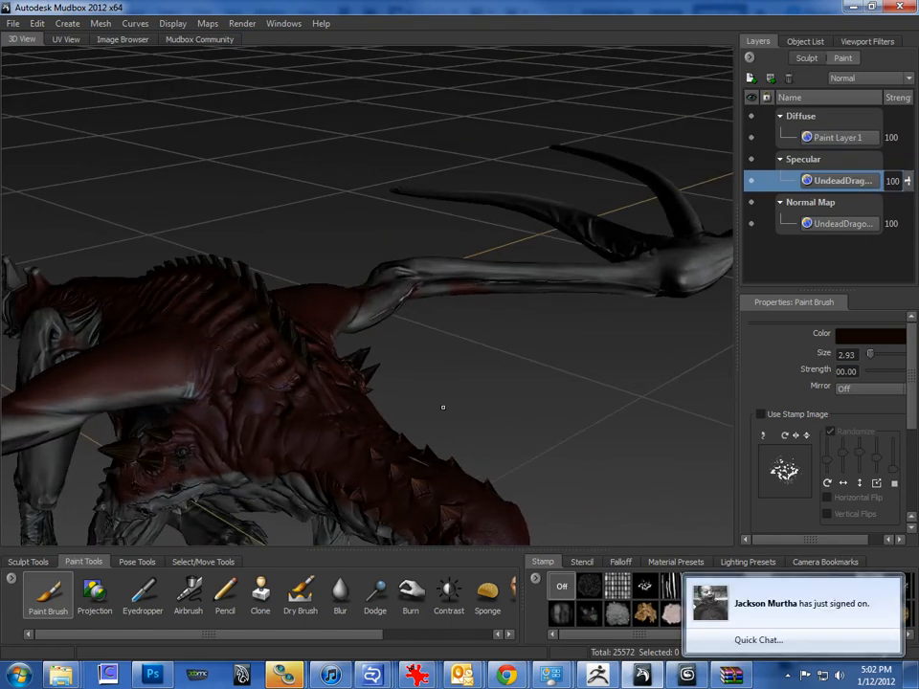
left_click(870, 334)
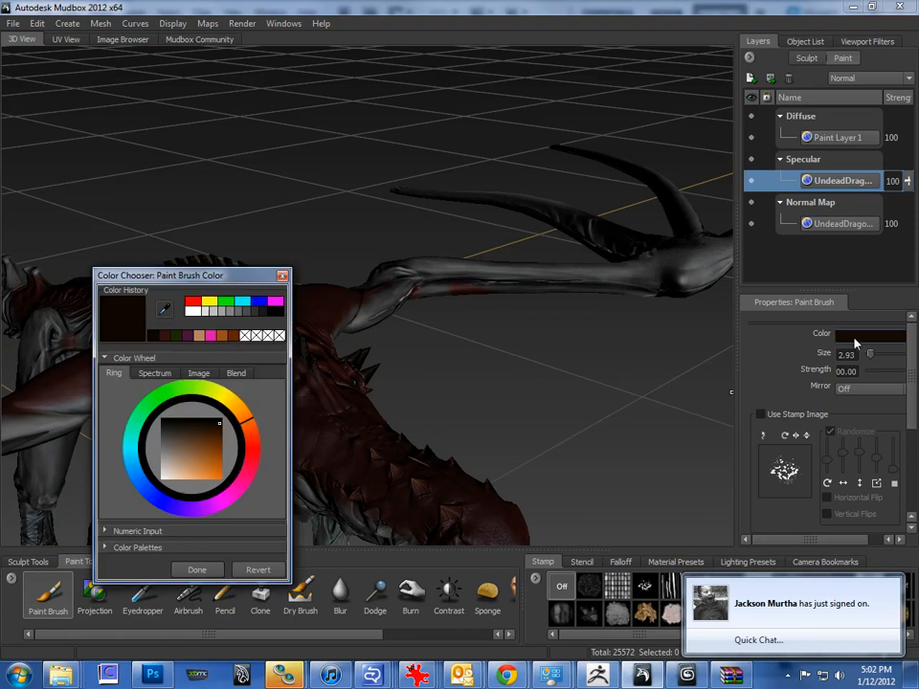
left_click(278, 301)
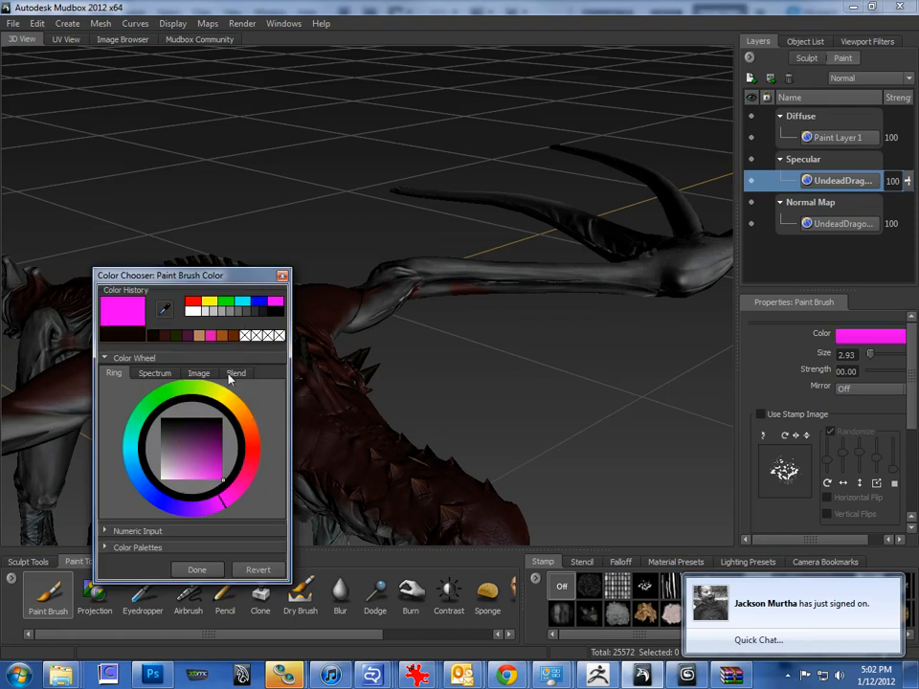
left_click(197, 570)
- Paint magenta strokes into the specular layer across the dragon's body and the base of its tail
left_click_drag(170, 383, 203, 388)
mouse_move(168, 352)
left_mouse_down("alt")
mouse_move(145, 425)
mouse_move(241, 426)
mouse_move(206, 483)
mouse_move(194, 486)
mouse_move(203, 508)
left_mouse_up("alt")
mouse_move(203, 508)
left_mouse_down("alt")
mouse_move(209, 407)
mouse_move(229, 383)
left_mouse_up("alt")
mouse_move(259, 422)
left_mouse_down()
mouse_move(462, 436)
mouse_move(349, 357)
mouse_move(335, 419)
left_mouse_up()
mouse_move(278, 367)
left_mouse_down()
mouse_move(349, 385)
mouse_move(297, 411)
left_mouse_up()
mouse_move(197, 383)
left_mouse_down("alt")
mouse_move(205, 471)
mouse_move(247, 297)
left_mouse_up("alt")
mouse_move(228, 228)
left_mouse_down()
mouse_move(331, 239)
mouse_move(392, 260)
left_mouse_up()
right_click_drag(335, 306, 215, 301, "alt")
left_click_drag(215, 302, 200, 366, "alt")
- Toggle the Specular channel's visibility to compare the dragon with and without it, and leave it hidden
left_click_drag(374, 377, 334, 448, "alt")
left_click(751, 160)
left_click_drag(502, 280, 651, 226, "alt")
left_click(749, 160)
left_click(749, 160)
left_click(749, 161)
left_click_drag(383, 383, 297, 351, "alt")
right_click_drag(191, 335, 251, 376, "alt")
right_click(242, 370)
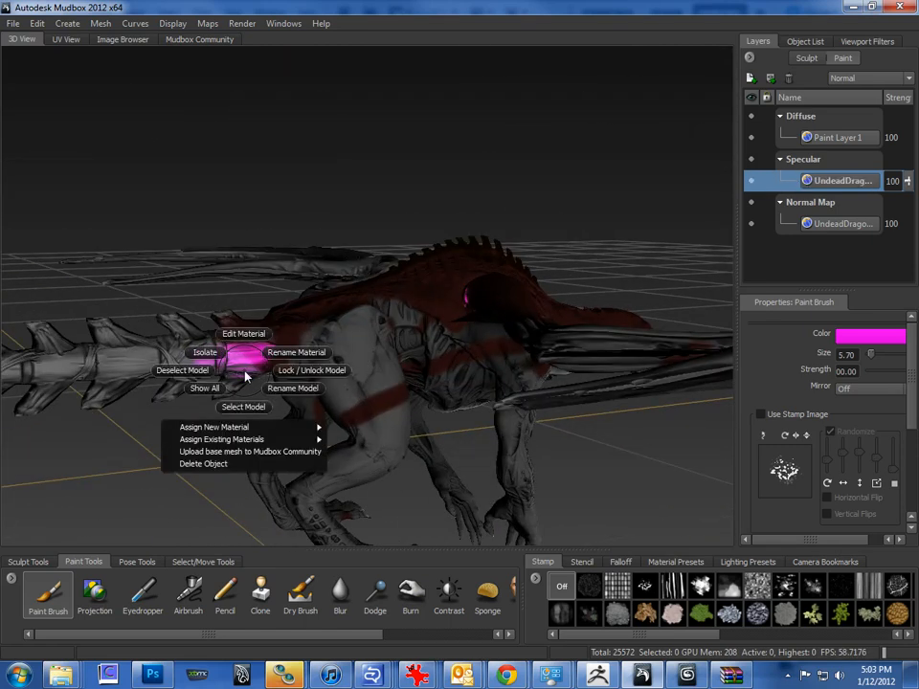
left_click(751, 160)
left_click(751, 160)
left_click(750, 160)
- Make the diffuse Paint Layer 1 the active layer and dismiss the material renaming
left_click_drag(571, 191, 510, 262, "alt")
left_click(785, 144)
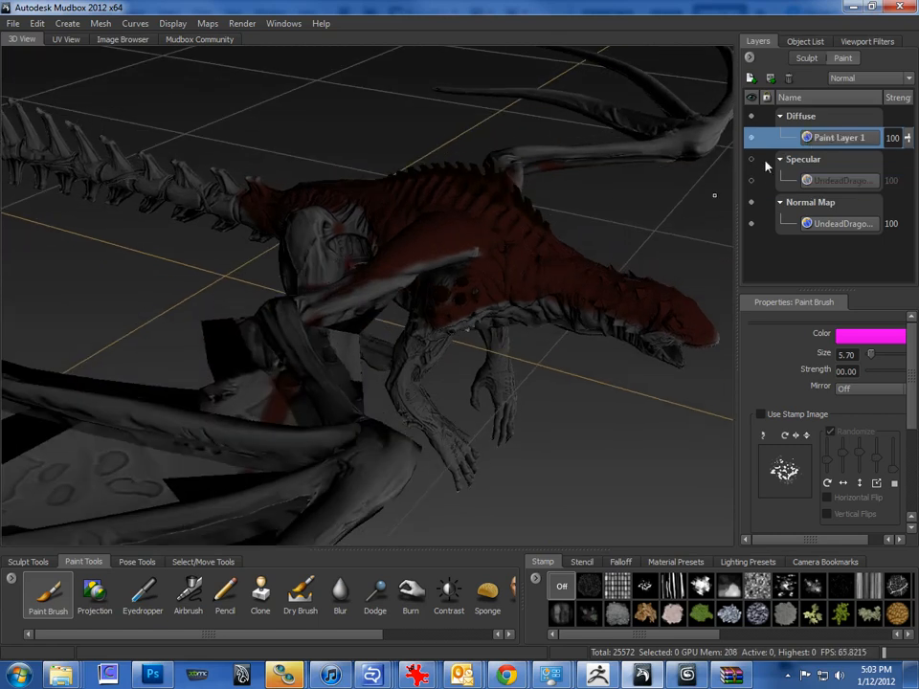
right_click_drag(513, 247, 521, 238)
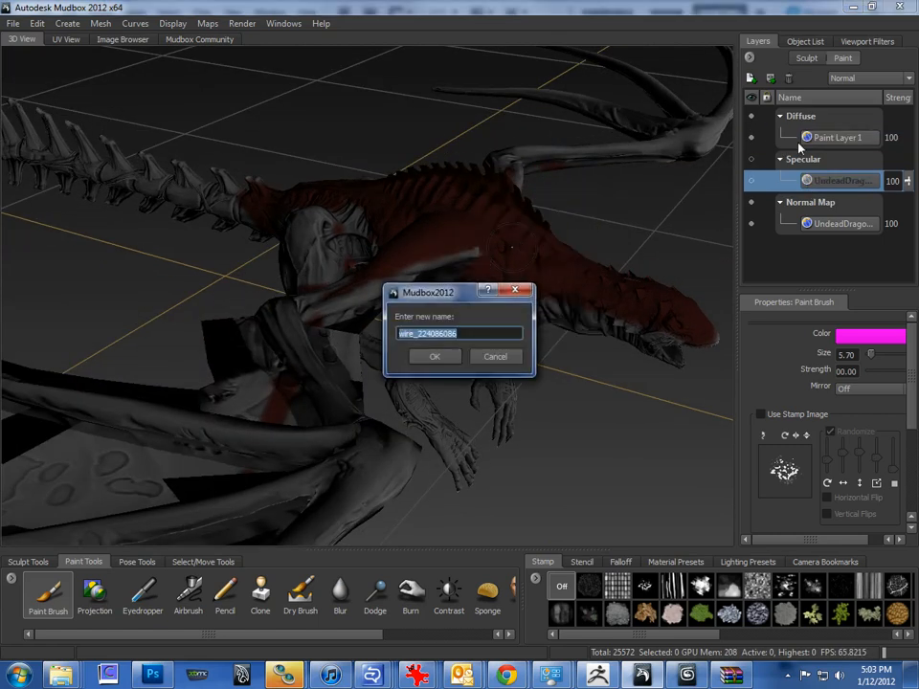
left_click(497, 356)
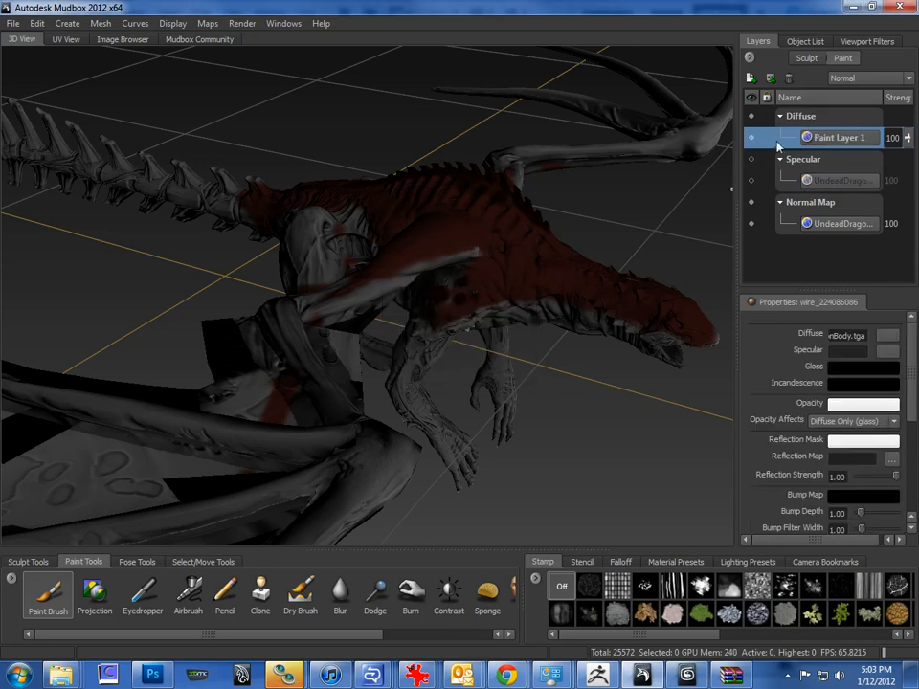
- Paint magenta blotches on the dragon's side behind the neck using the Paint Brush with a splatter stamp
left_click_drag(317, 384, 244, 414, "alt")
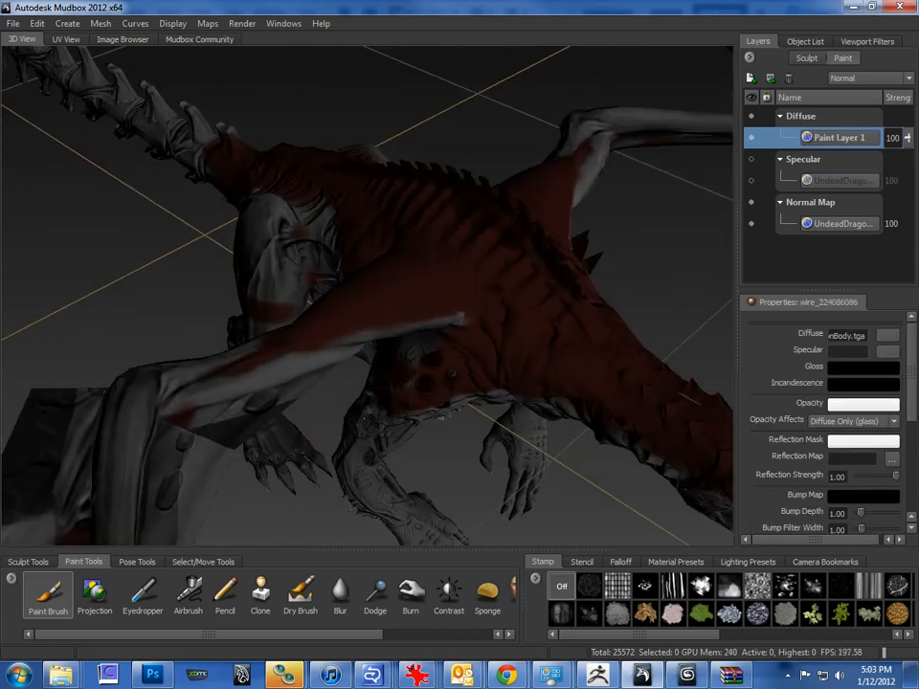
right_click_drag(245, 414, 287, 385, "alt")
left_click_drag(288, 385, 220, 399, "alt")
left_click(71, 578)
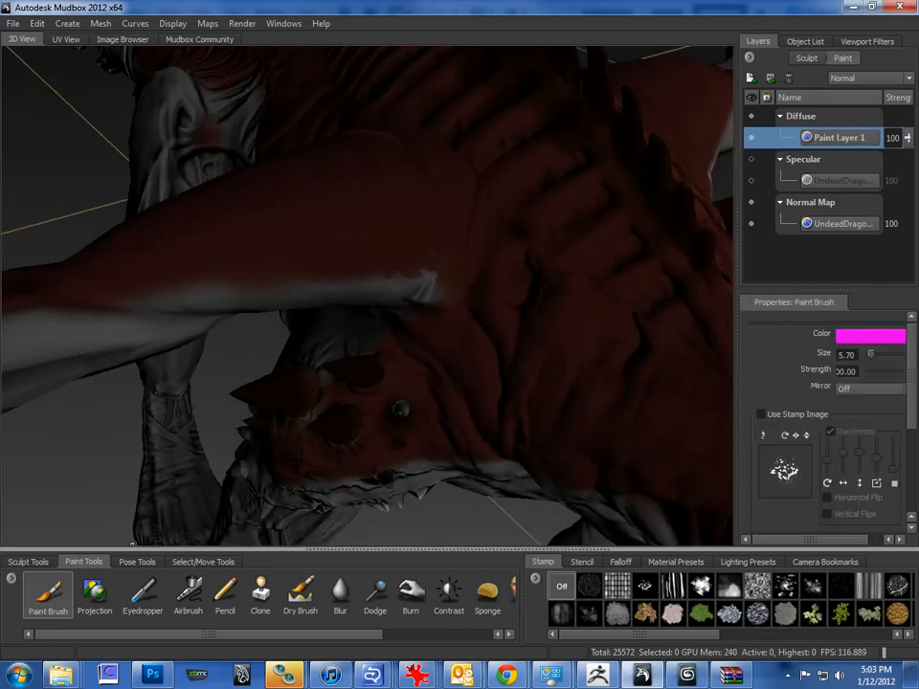
left_click(639, 583)
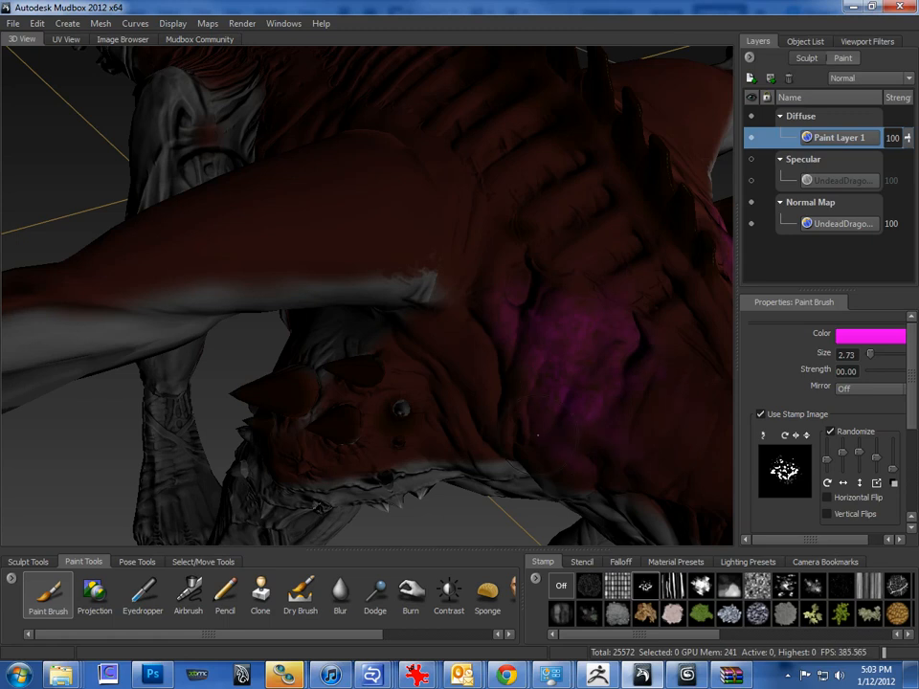
- Paint mottled magenta over the top and side of the dragon's head at brush size 1.99
left_click_drag(571, 474, 571, 420, "alt")
left_click_drag(546, 310, 583, 432, "alt")
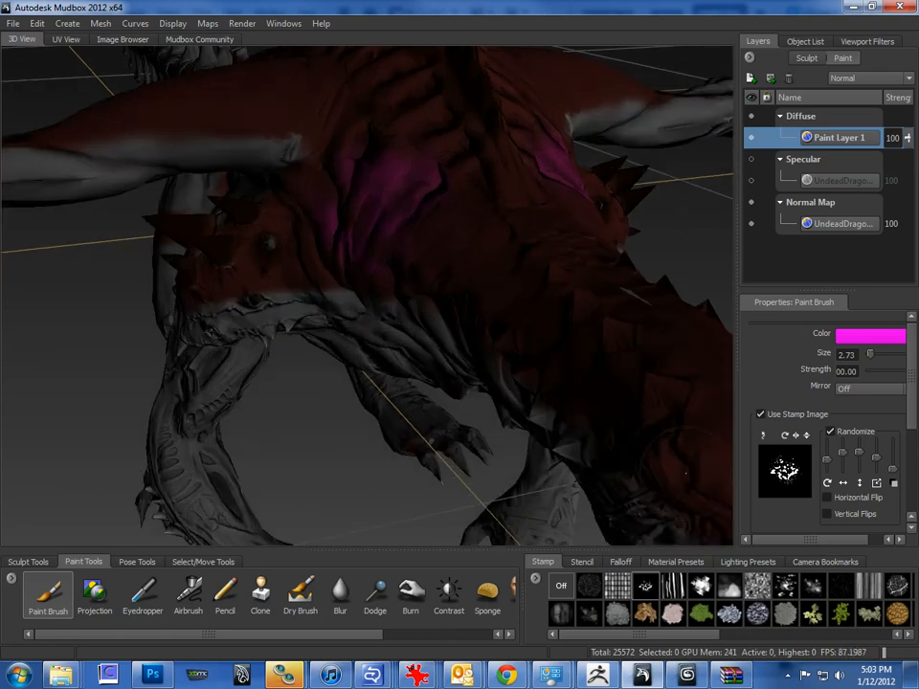
left_click_drag(682, 472, 682, 465, "alt")
mouse_move(499, 406)
left_mouse_down("alt")
mouse_move(565, 412)
mouse_move(573, 398)
mouse_move(586, 264)
left_mouse_up("alt")
mouse_move(398, 323)
left_mouse_down()
mouse_move(431, 307)
mouse_move(411, 278)
mouse_move(478, 287)
mouse_move(522, 339)
mouse_move(567, 360)
left_mouse_up()
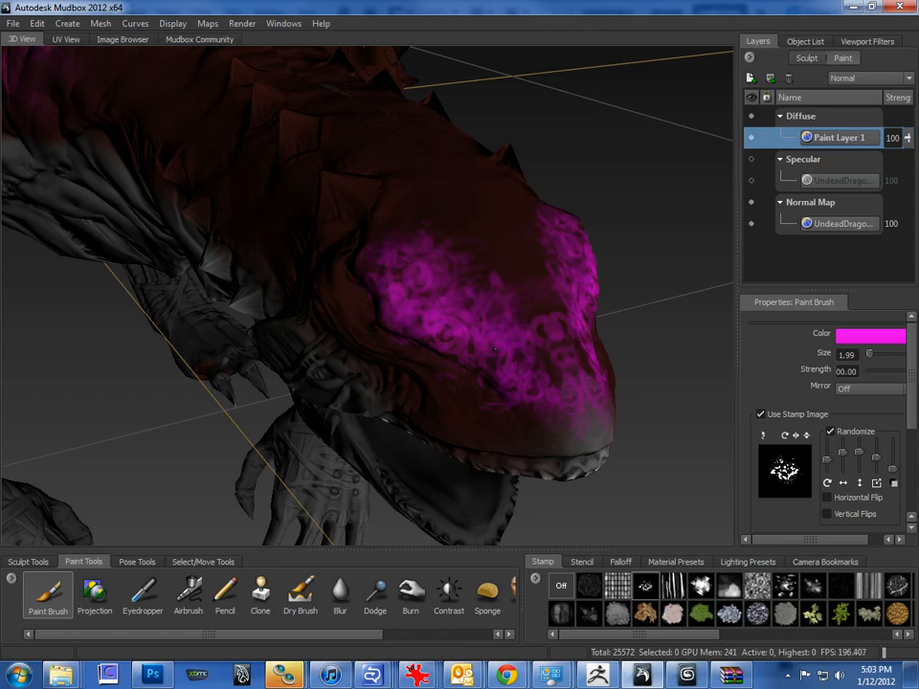
left_click_drag(469, 314, 534, 360)
mouse_move(446, 262)
left_mouse_down()
mouse_move(393, 186)
mouse_move(330, 205)
mouse_move(377, 310)
mouse_move(593, 447)
mouse_move(588, 458)
mouse_move(536, 433)
left_mouse_up()
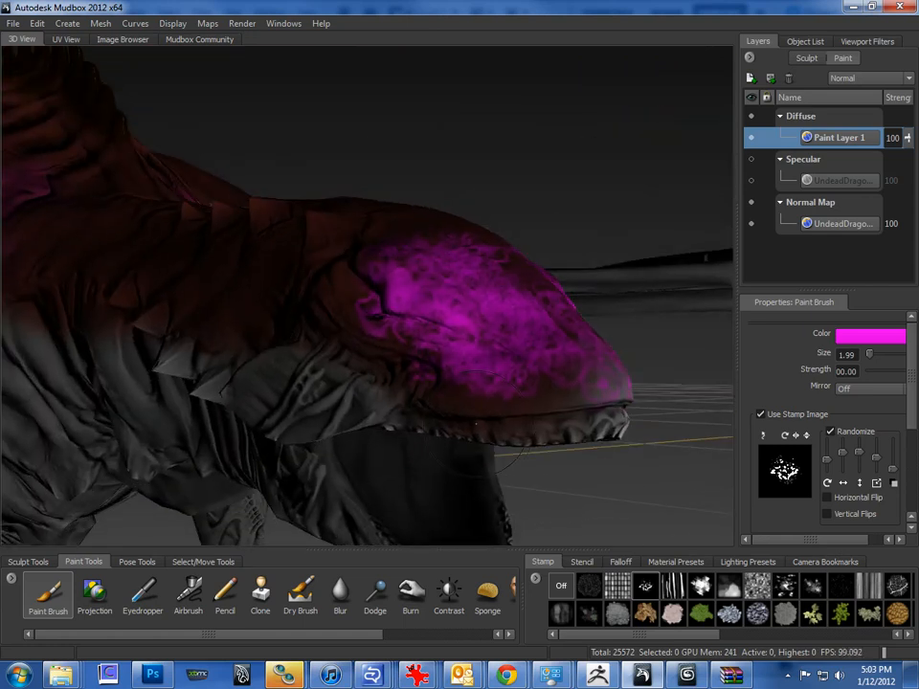
- Switch to the fine speckle stamp and extend the magenta over the snout, upper jaw and back of the head
left_click(590, 588)
left_click_drag(361, 303, 331, 362, "alt")
mouse_move(375, 251)
left_mouse_down()
mouse_move(450, 241)
mouse_move(549, 388)
mouse_move(509, 270)
mouse_move(566, 400)
mouse_move(329, 129)
mouse_move(258, 96)
left_mouse_up()
left_click_drag(372, 330, 412, 287, "alt")
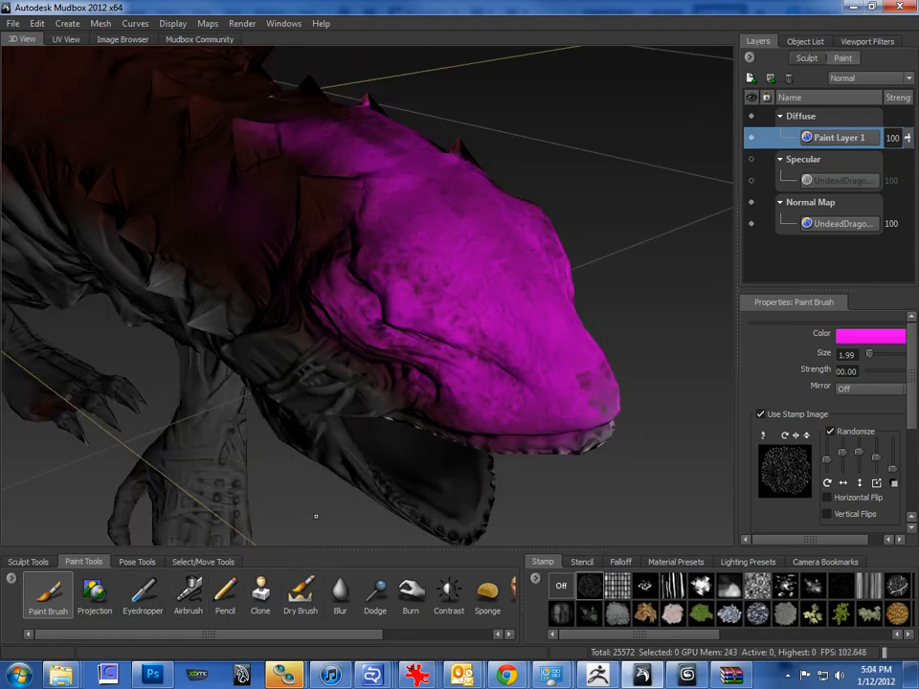
- Sample the dark red from the dragon's skin and blend it over the magenta along the cheek and jaw
left_click_drag(358, 392, 368, 346, "alt")
left_click(273, 254)
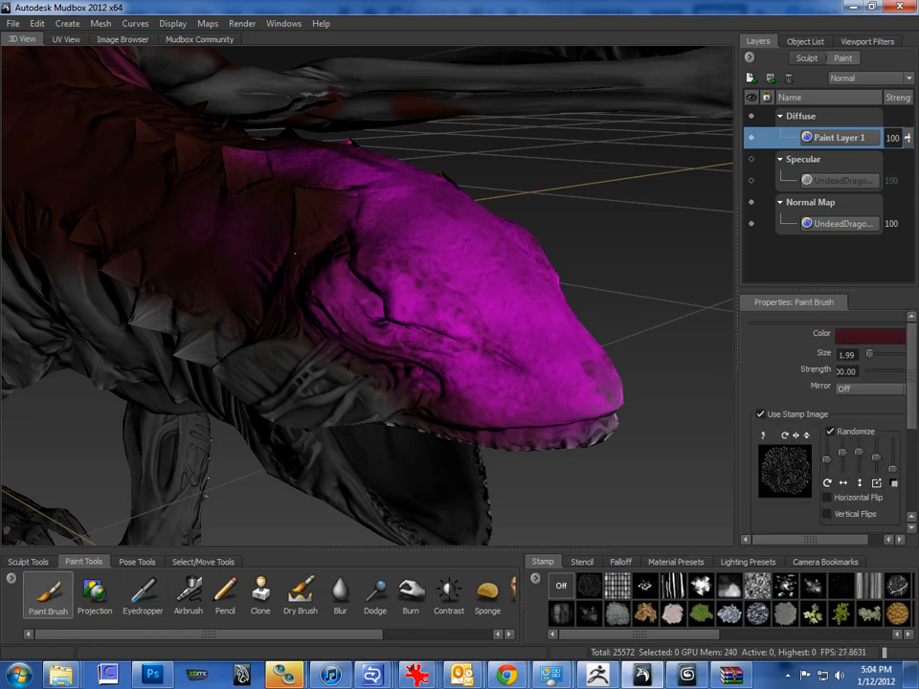
mouse_move(424, 356)
left_mouse_down()
mouse_move(381, 297)
mouse_move(520, 407)
left_mouse_up()
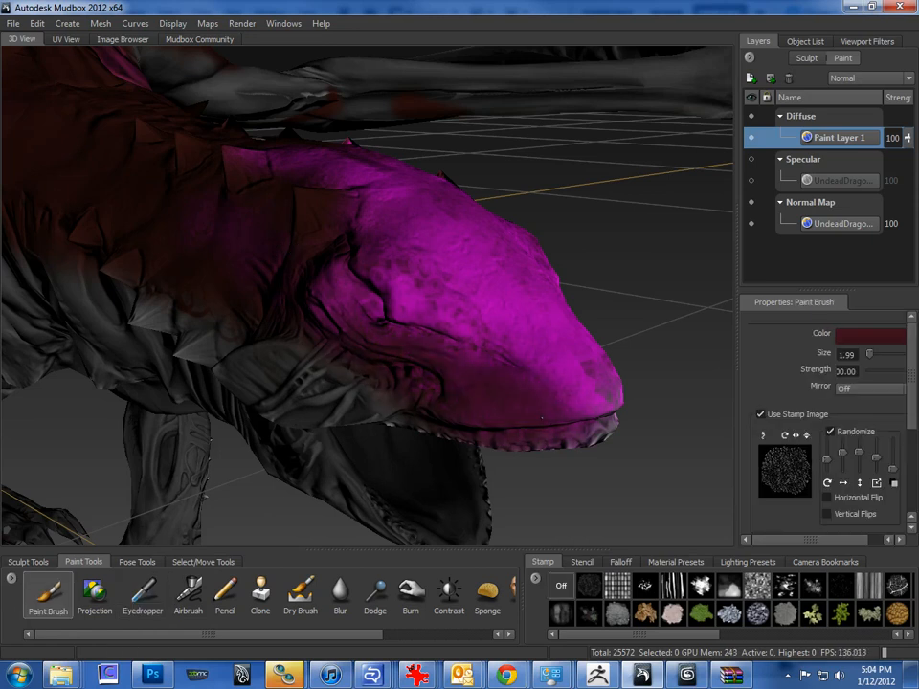
left_click_drag(347, 285, 354, 317)
- Sample the magenta from the head and paint speckles along the dragon's neck, shoulder and throat
left_click_drag(384, 381, 359, 388, "alt")
right_click_drag(359, 388, 258, 383, "alt")
left_click_drag(259, 383, 215, 436, "alt")
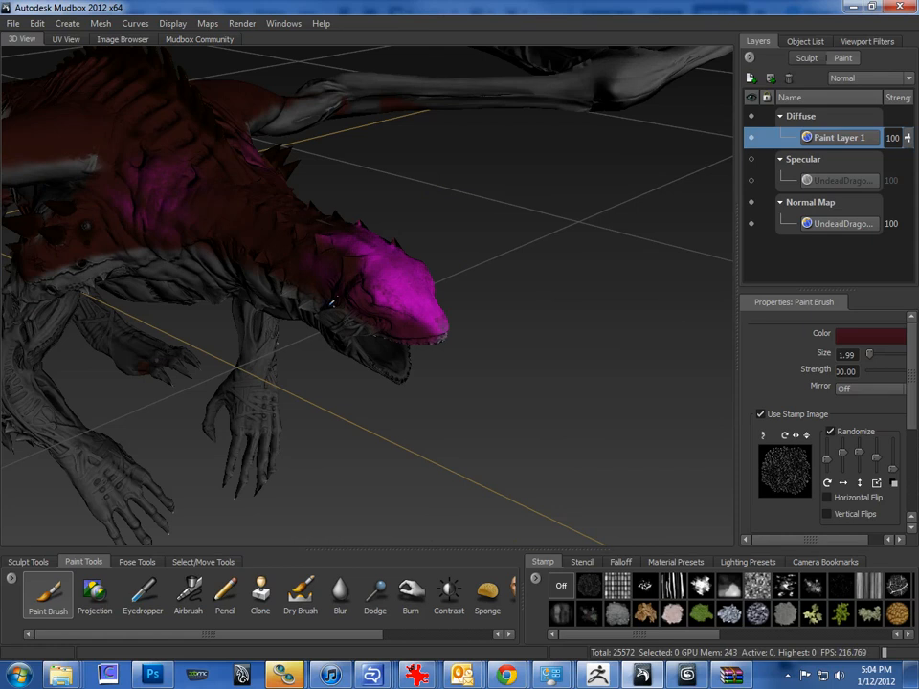
left_click(378, 277)
left_click_drag(271, 237, 258, 292, "alt")
mouse_move(251, 163)
left_mouse_down()
mouse_move(165, 105)
mouse_move(146, 112)
left_mouse_up()
left_click_drag(225, 369, 303, 297, "alt")
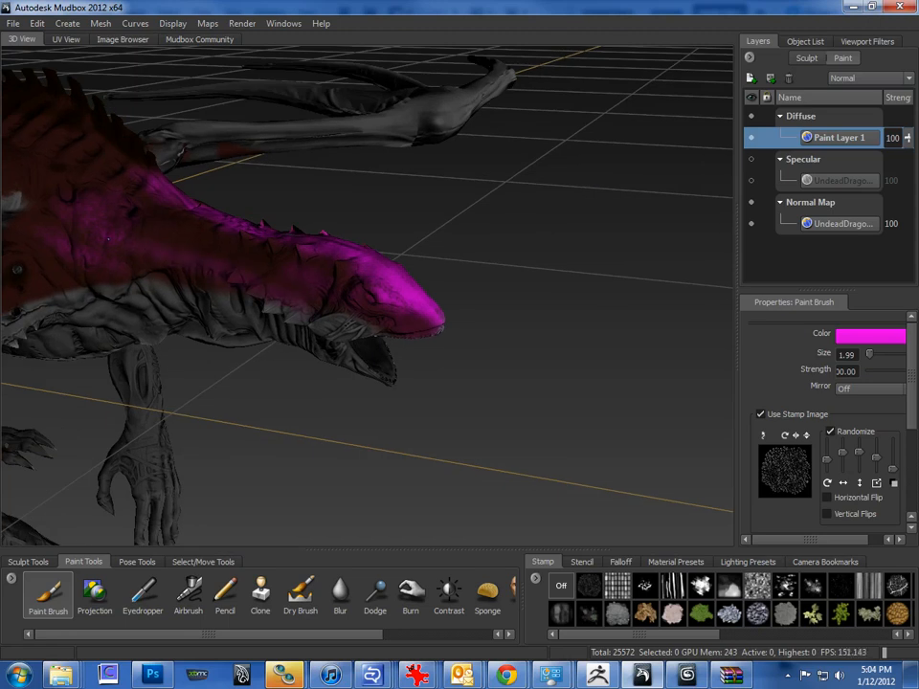
left_click_drag(283, 442, 338, 381, "alt")
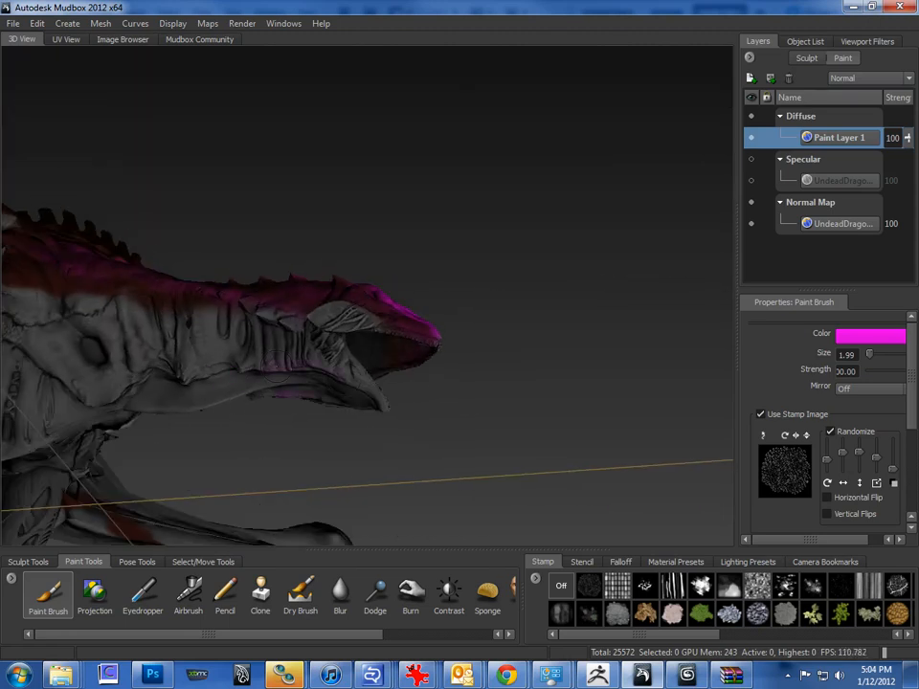